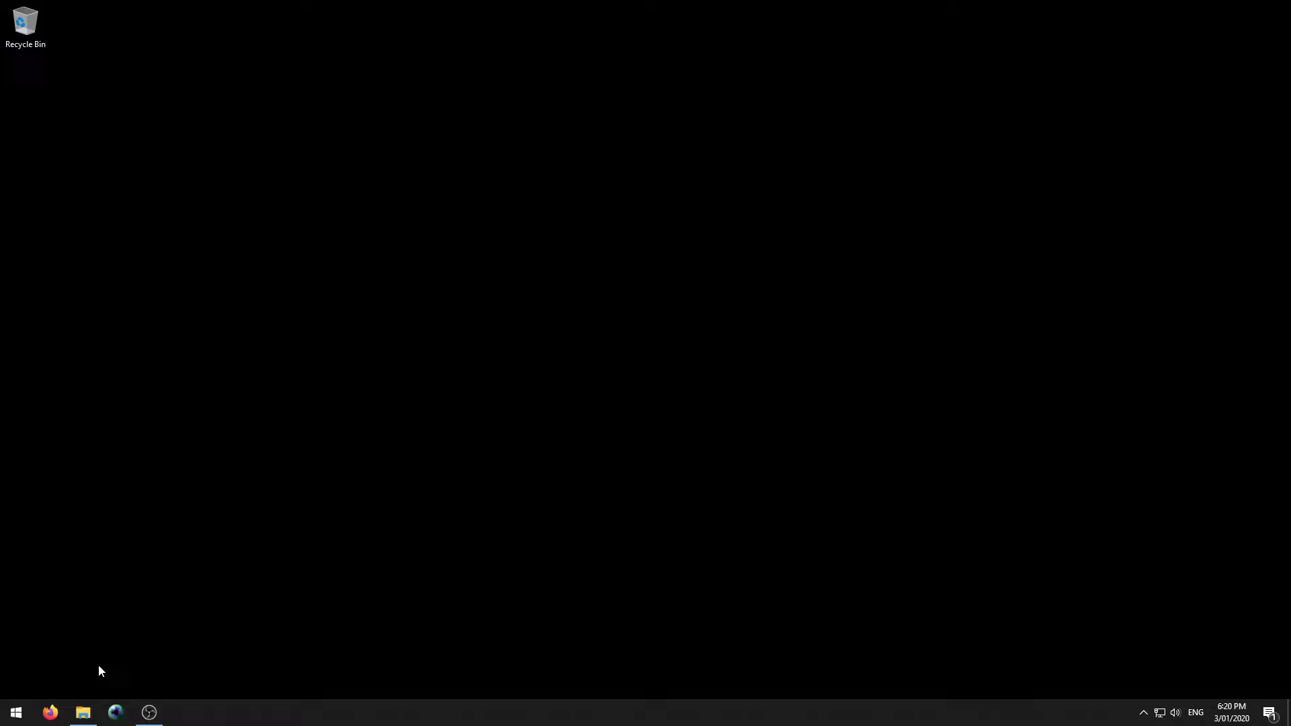
Launch Visions of Chaos from its taskbar icon
left_click(116, 711)
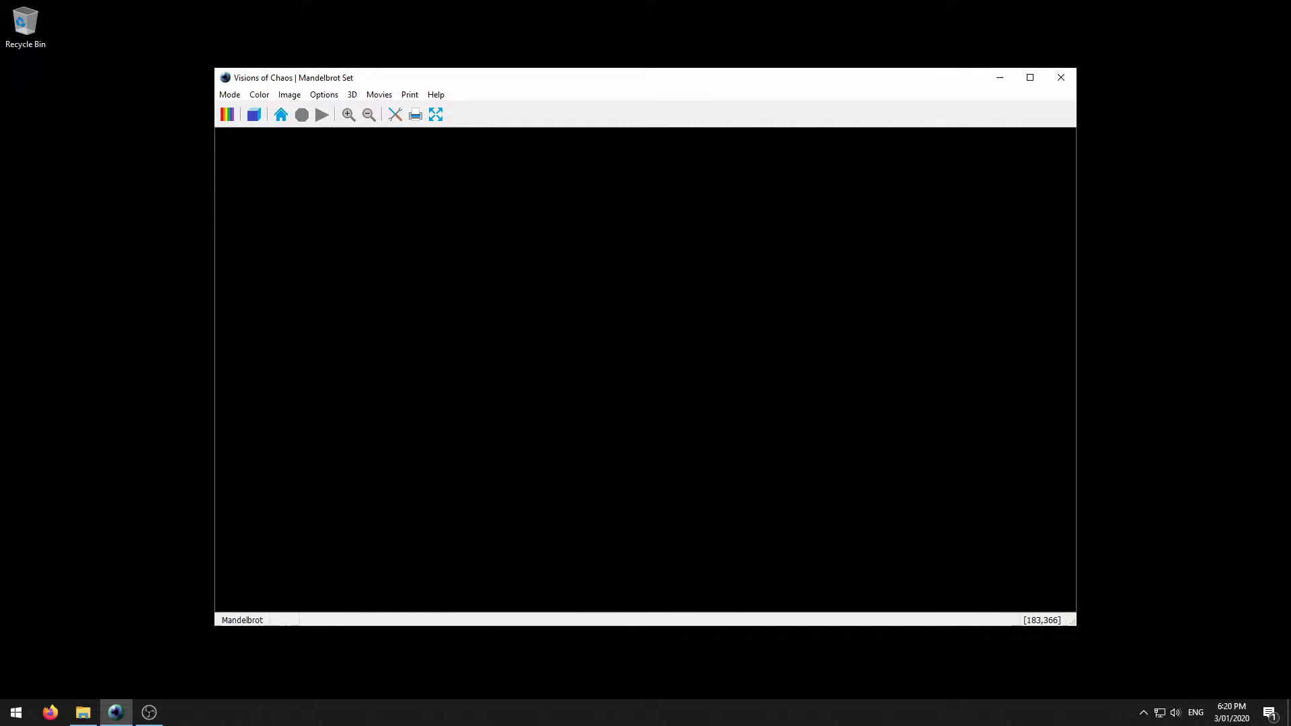
Show the Mode > Fractals submenu, with Mandelbrot/Julia Sets checked
left_click(231, 96)
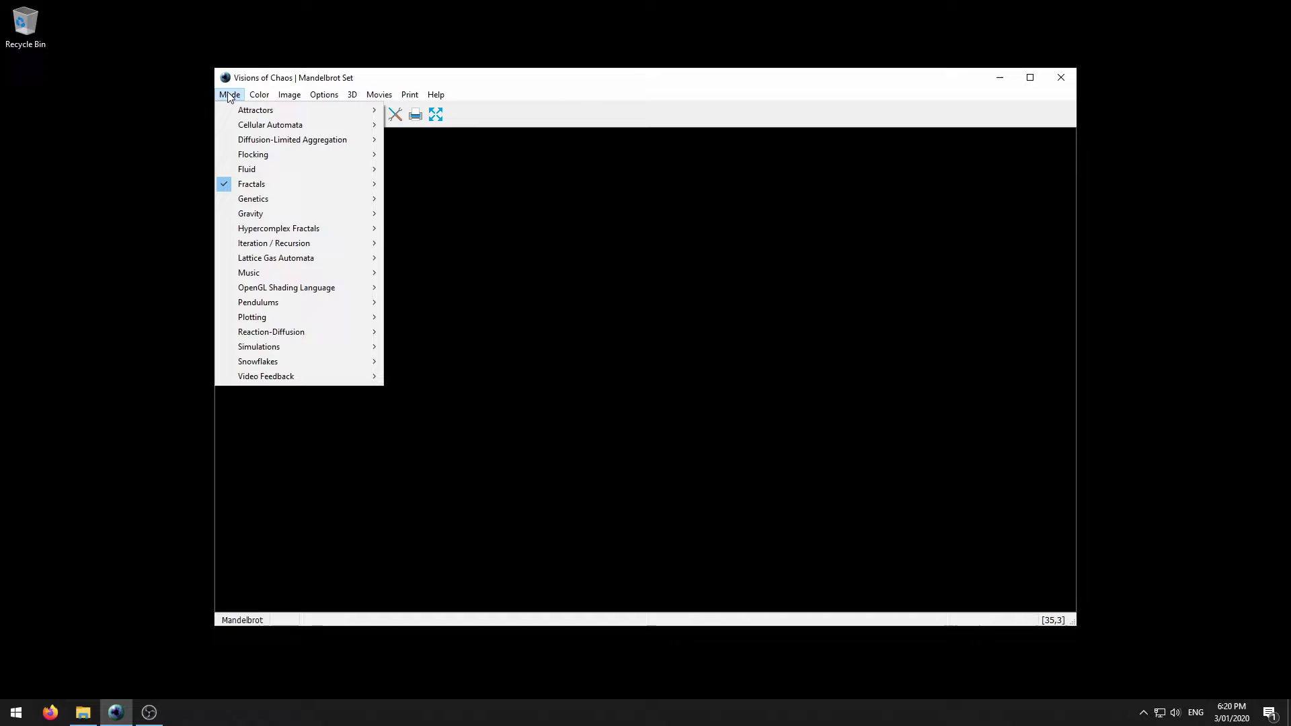
mouse_move(227, 187)
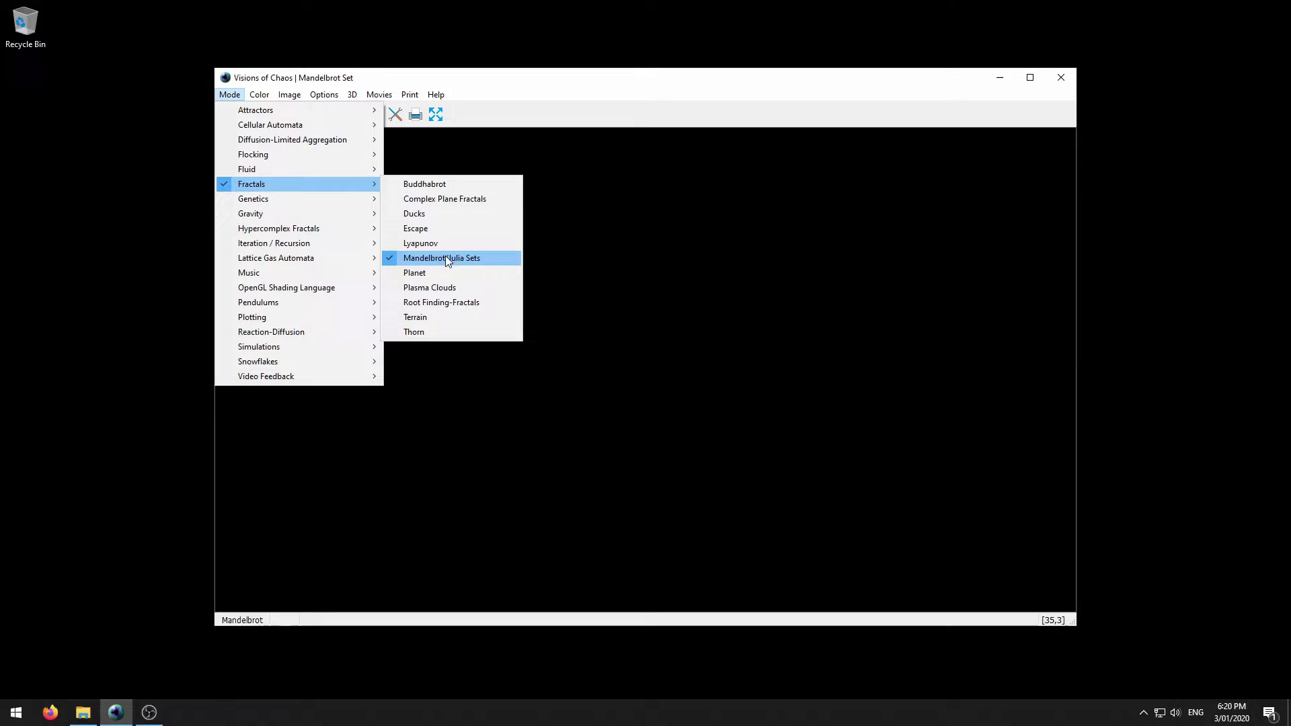
mouse_move(347, 94)
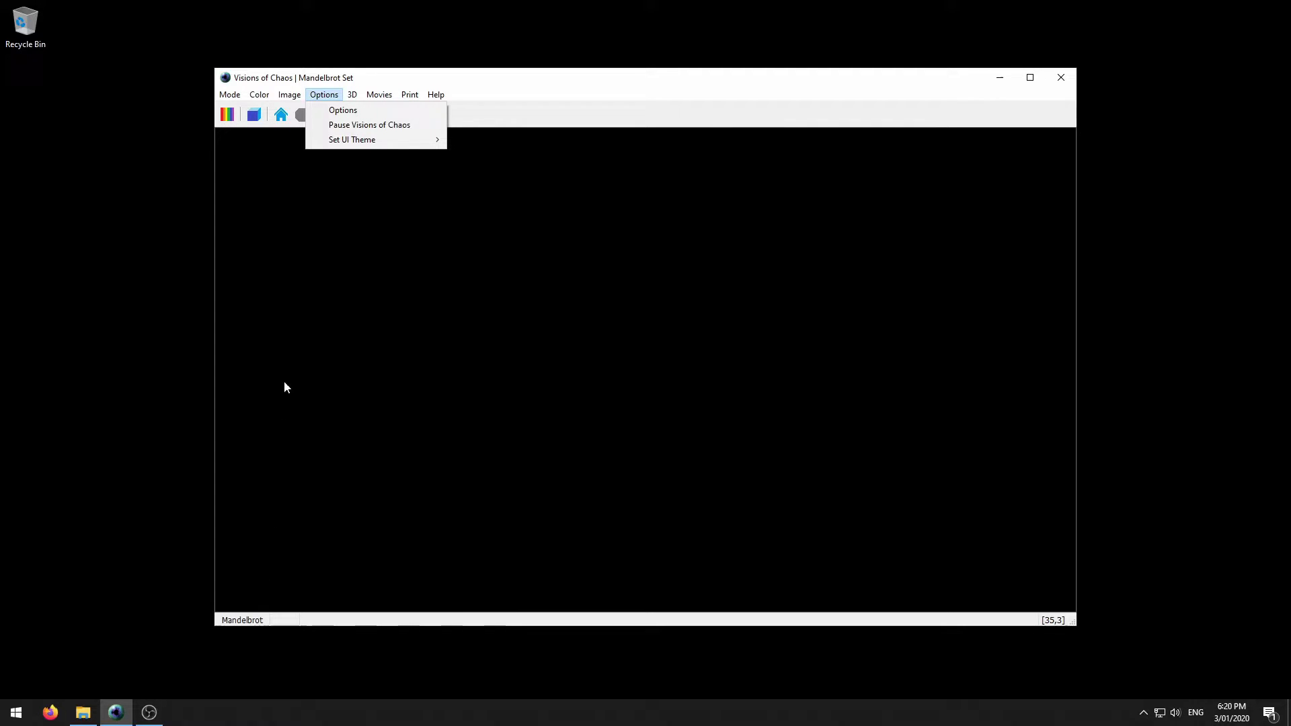
mouse_move(232, 95)
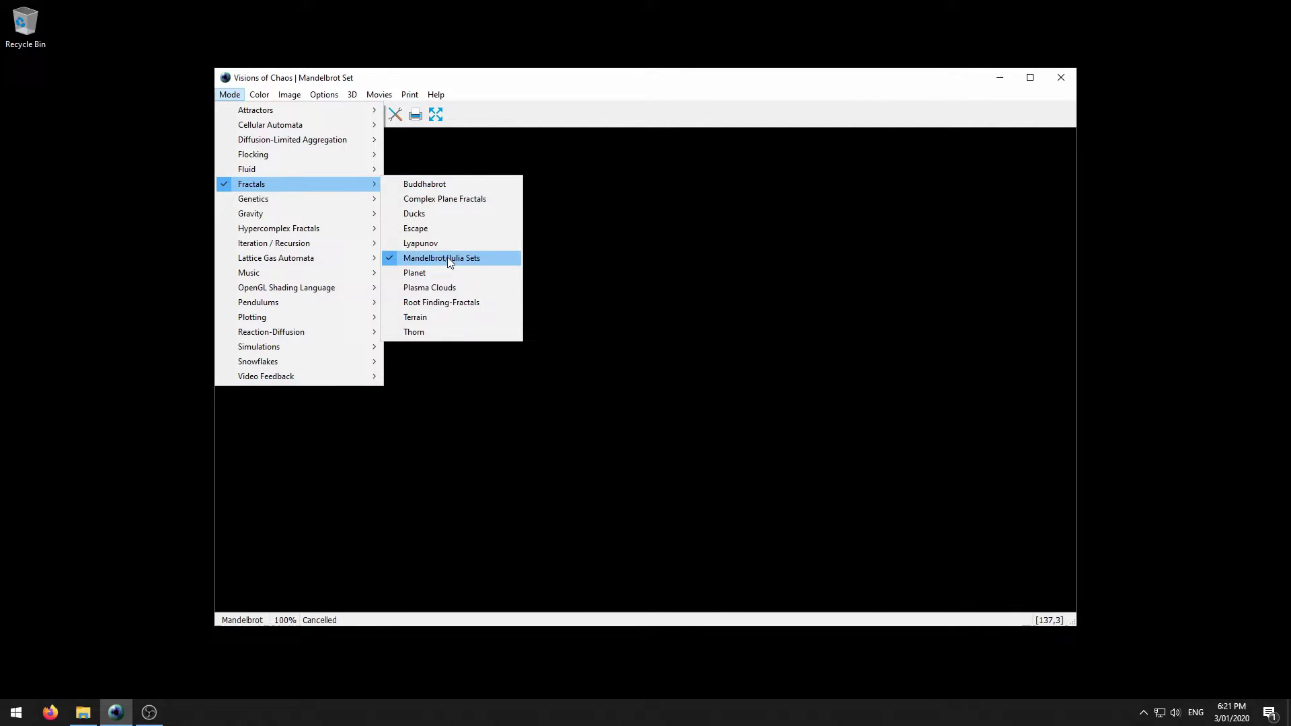
Switch to Mandelbrot/Julia Sets mode and render the default fractal
left_click(450, 261)
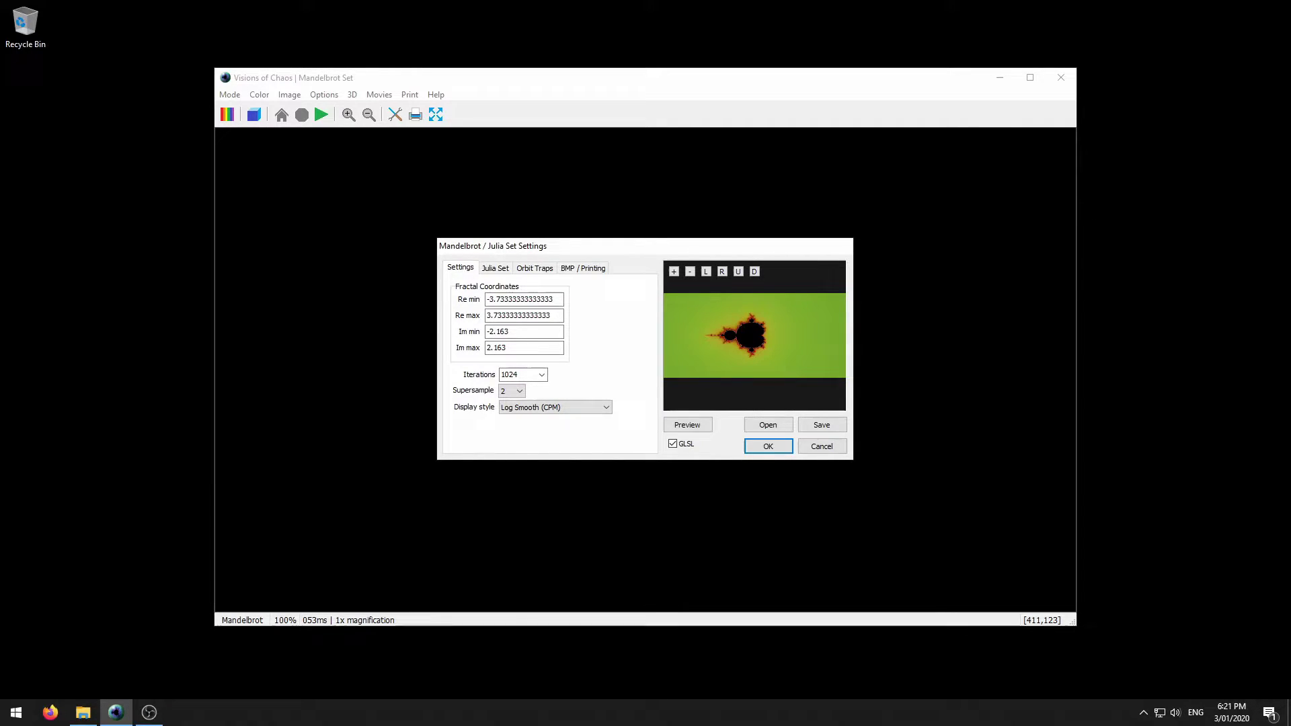
left_click(768, 447)
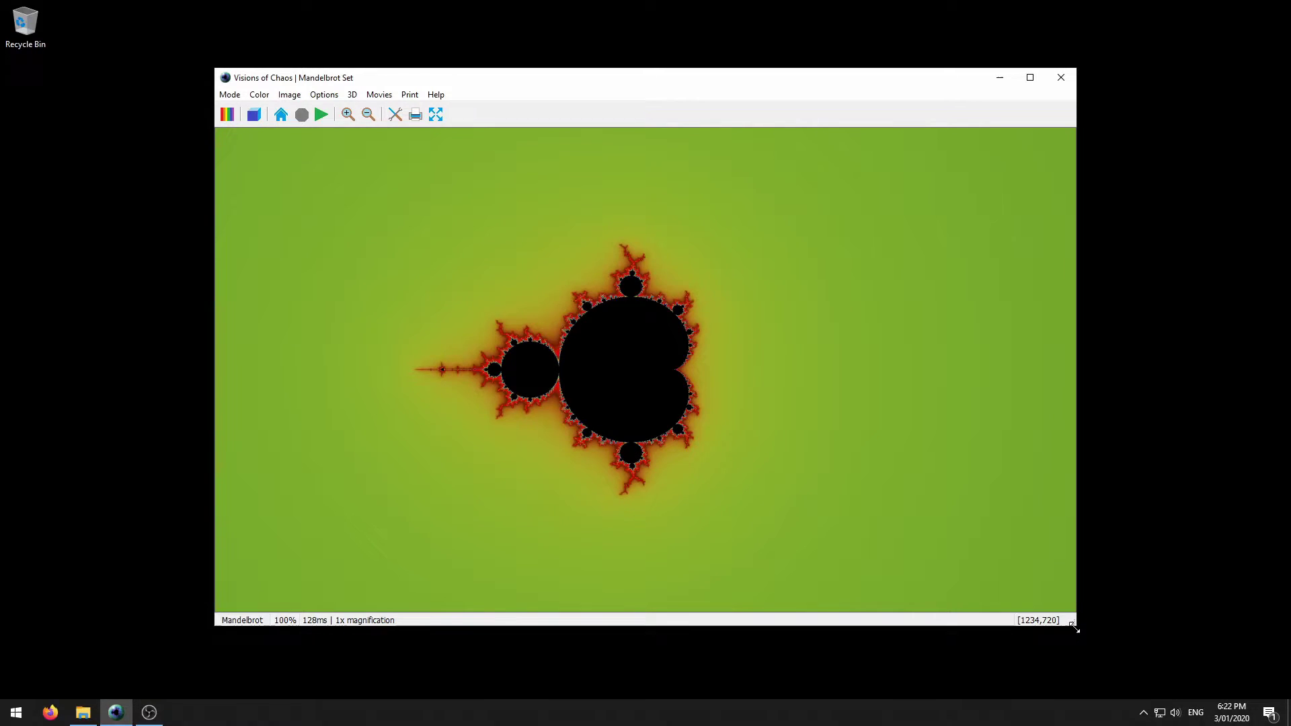
Shrink the window and browse the Set Image Size submenus: HDV, Paper Sizes, YouTube
left_click_drag(1074, 627, 740, 451)
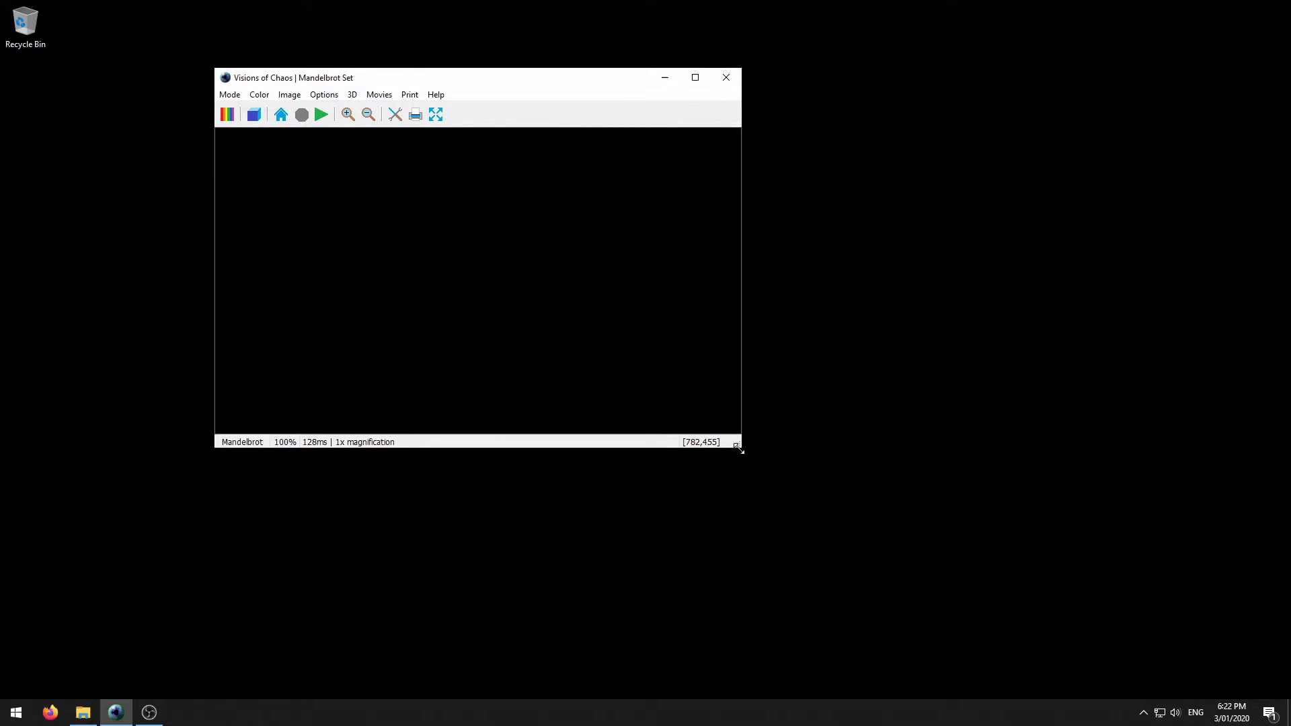
left_click(289, 94)
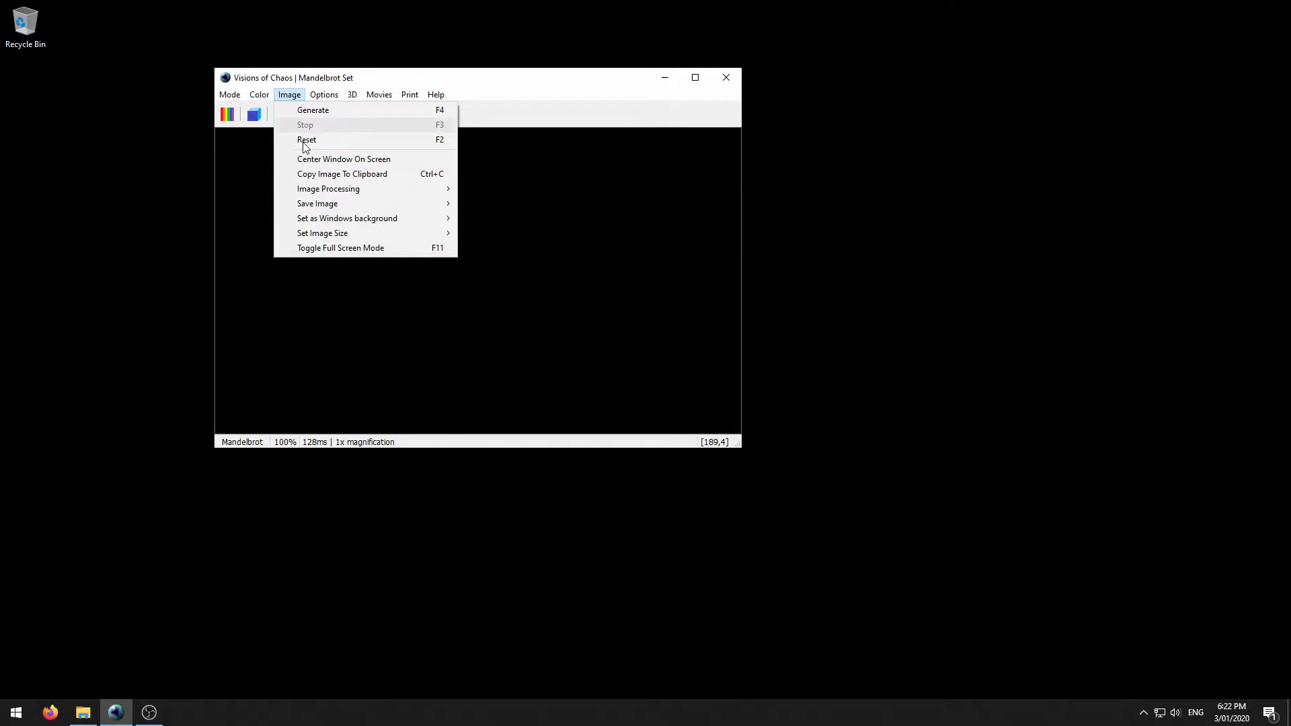
mouse_move(337, 235)
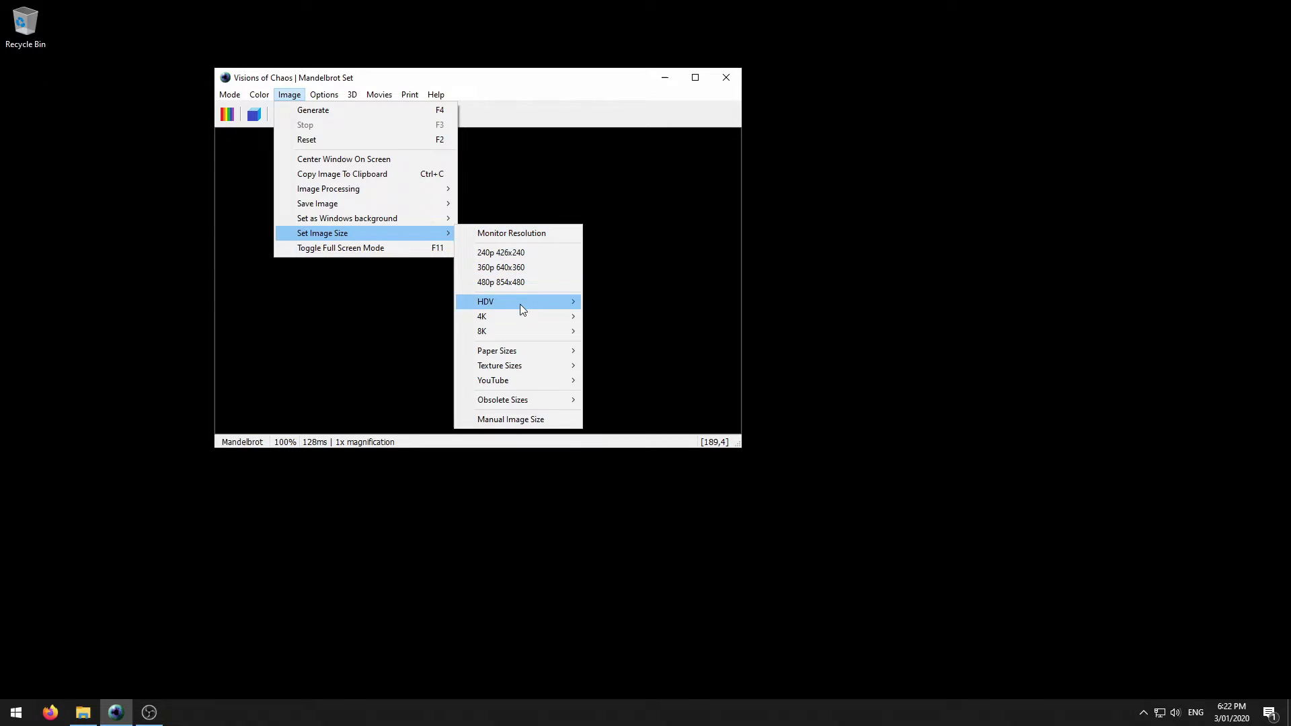
mouse_move(526, 353)
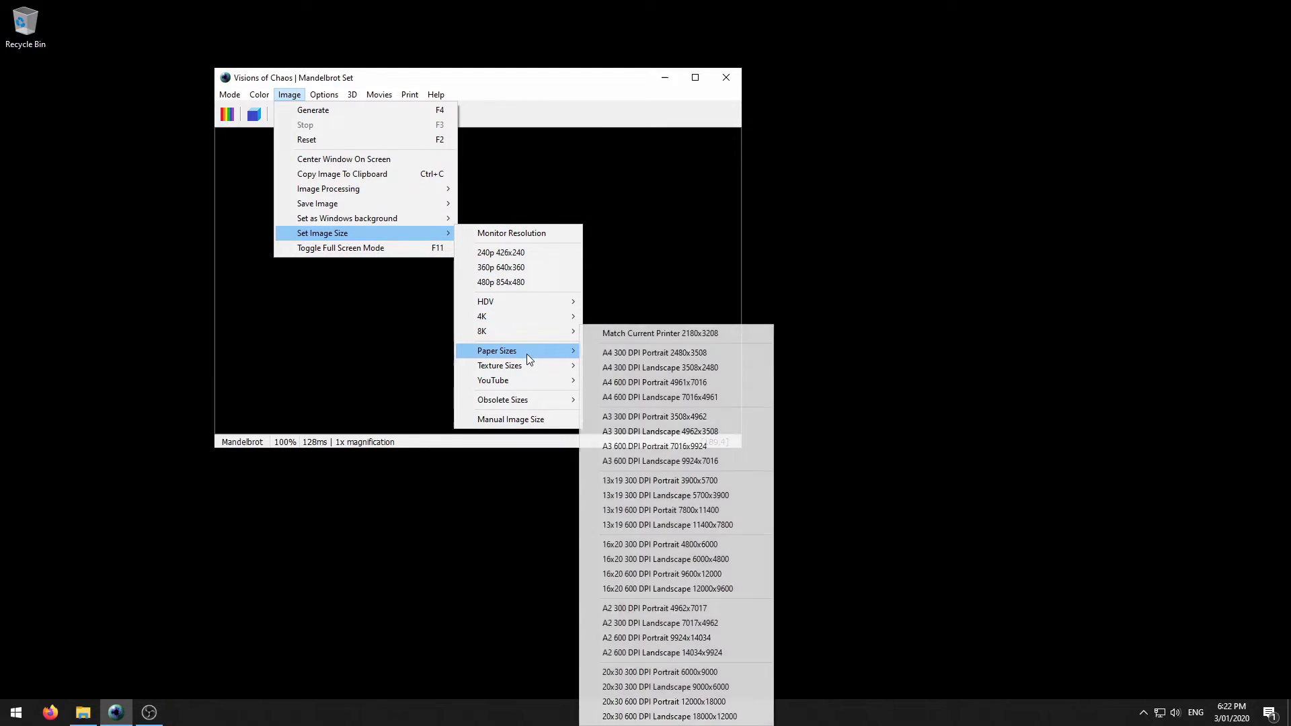
mouse_move(527, 376)
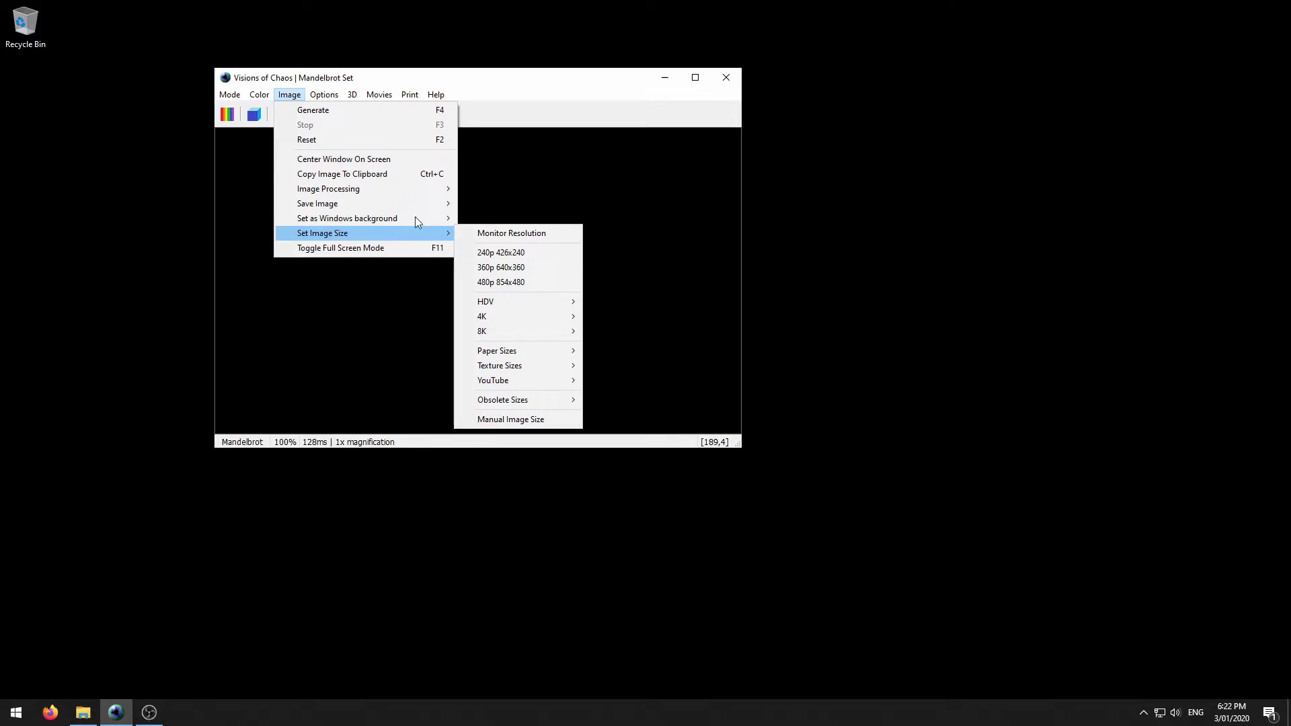
Leave full-screen mode and re-render the default Mandelbrot view from Home
left_click(533, 88)
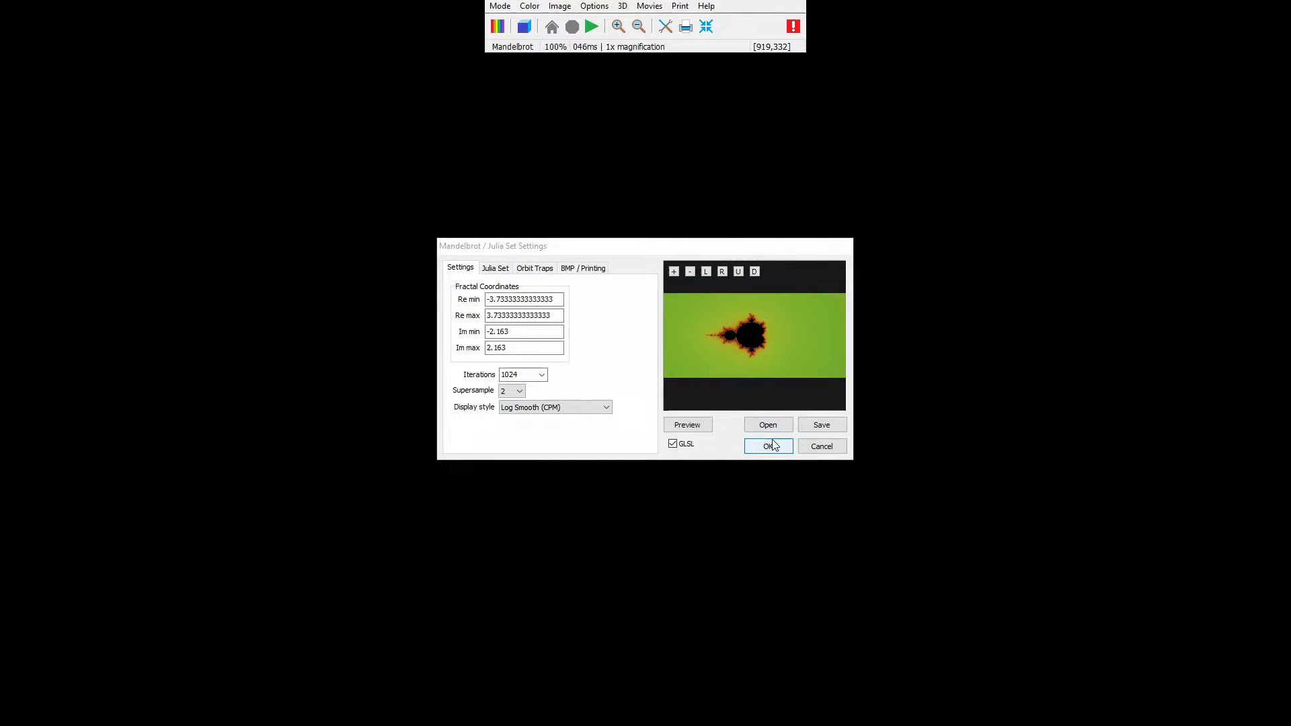
left_click(770, 446)
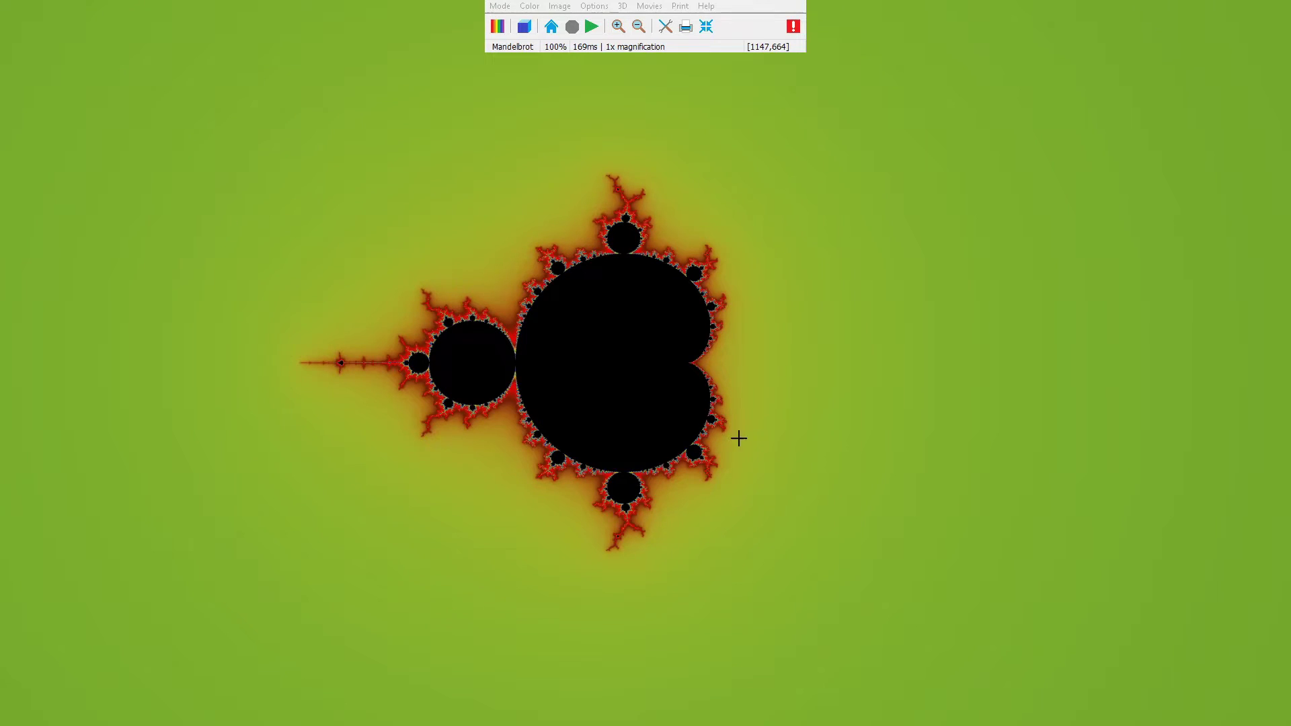
left_click(705, 26)
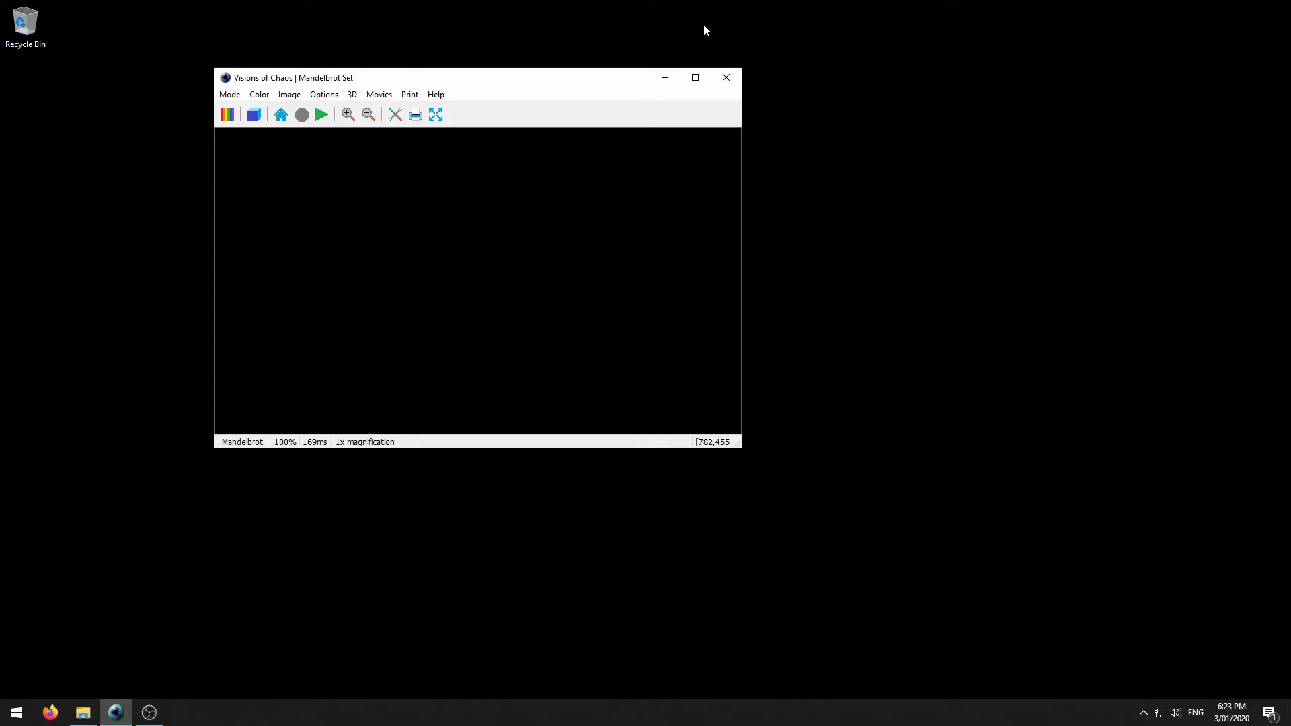
left_click(281, 115)
left_click(771, 444)
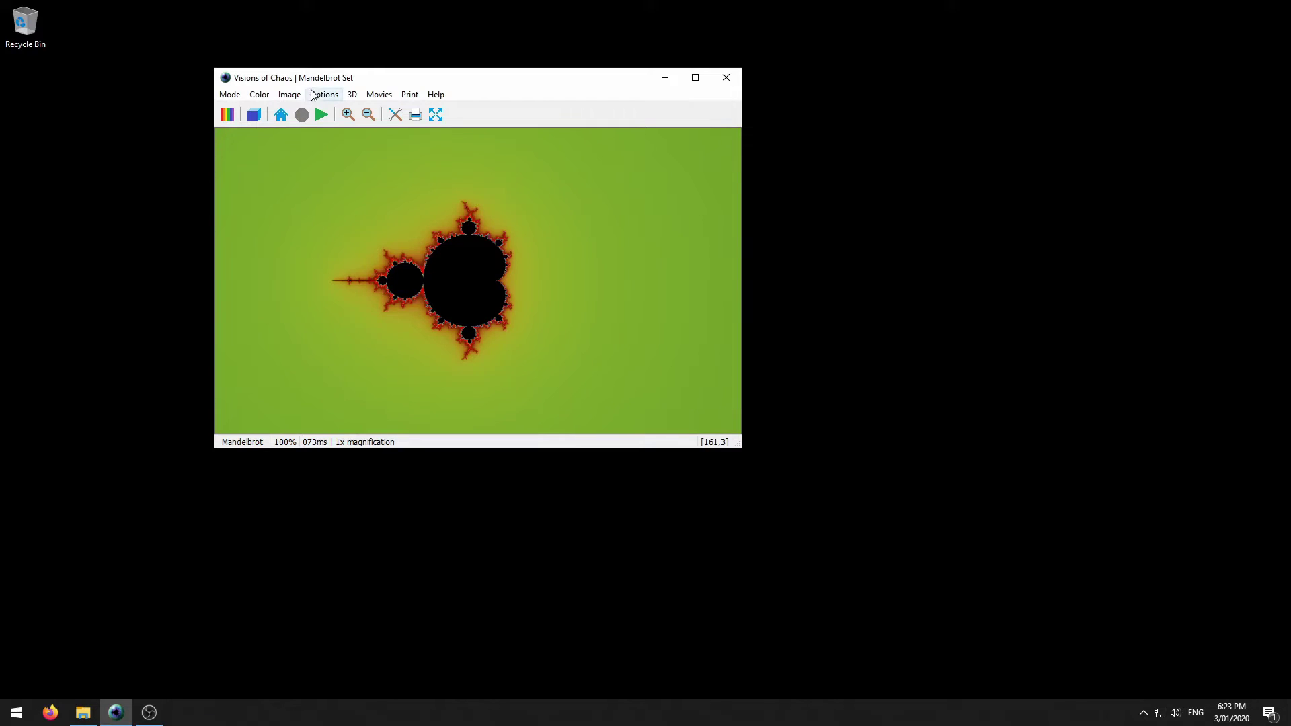
Set the image size to HDV 720p 1280x720 and render the Mandelbrot set
left_click(289, 95)
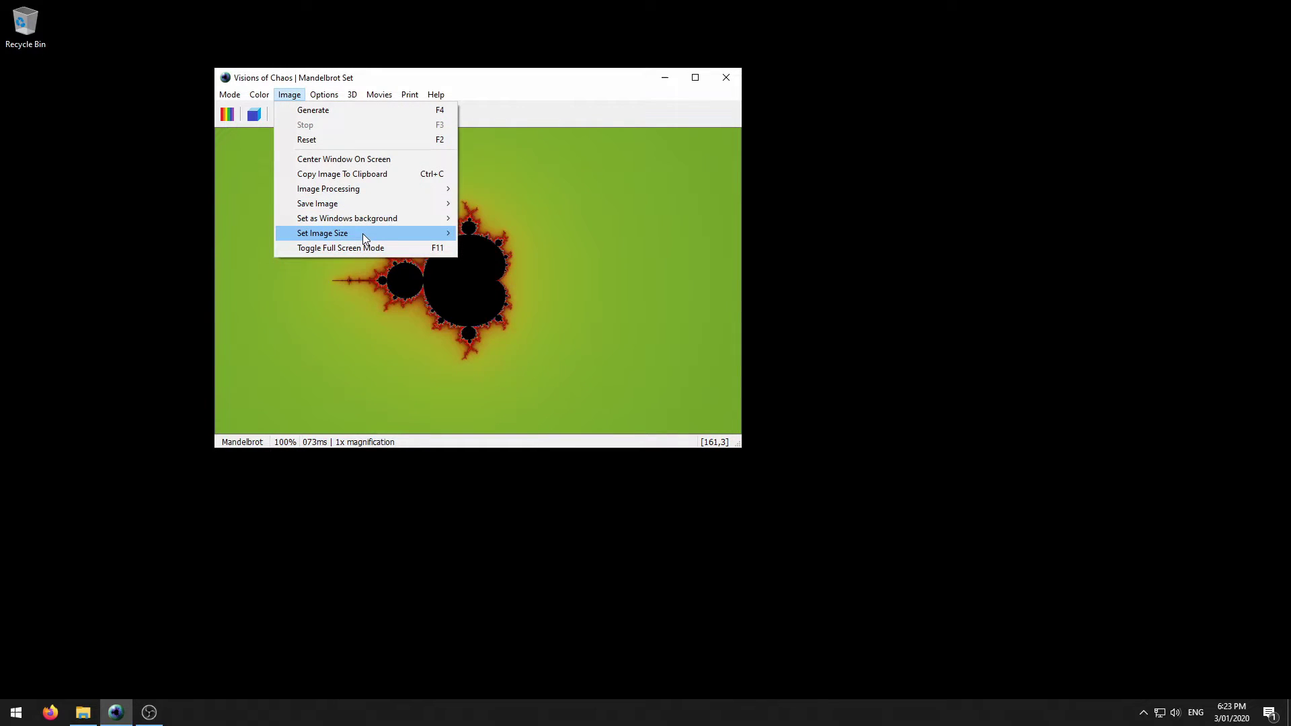
mouse_move(534, 301)
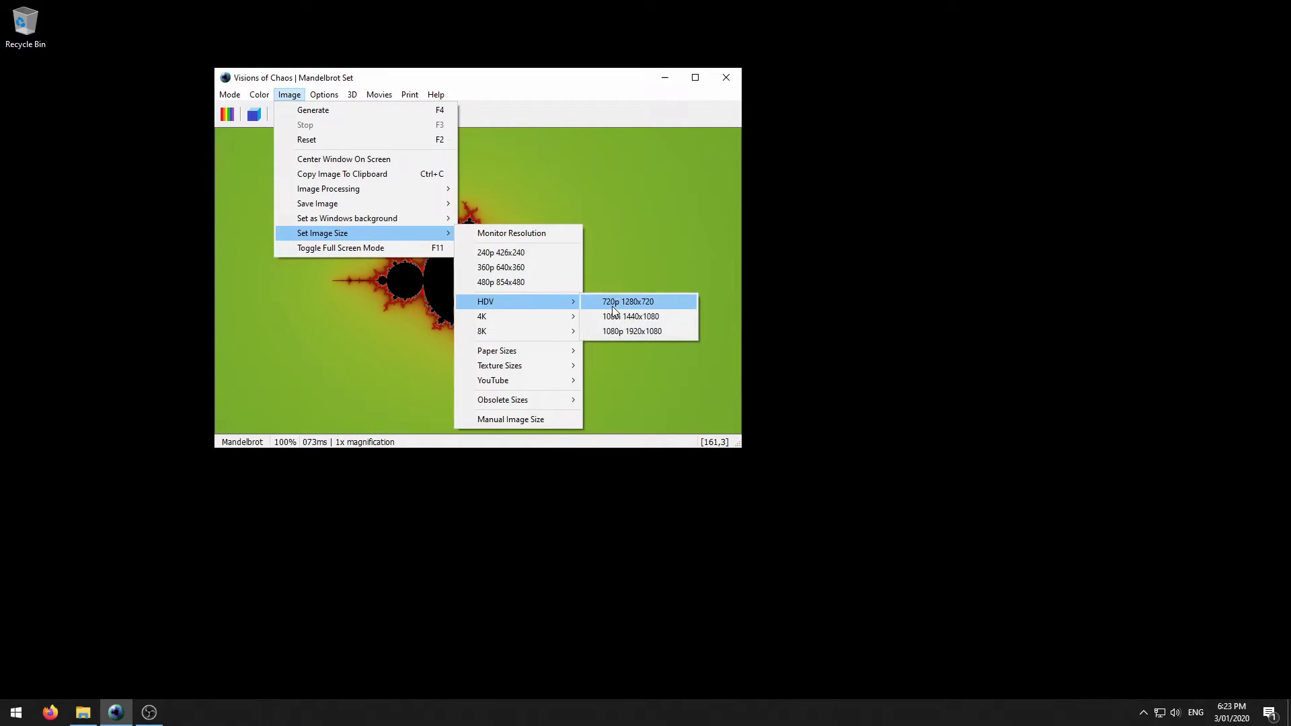
left_click(613, 306)
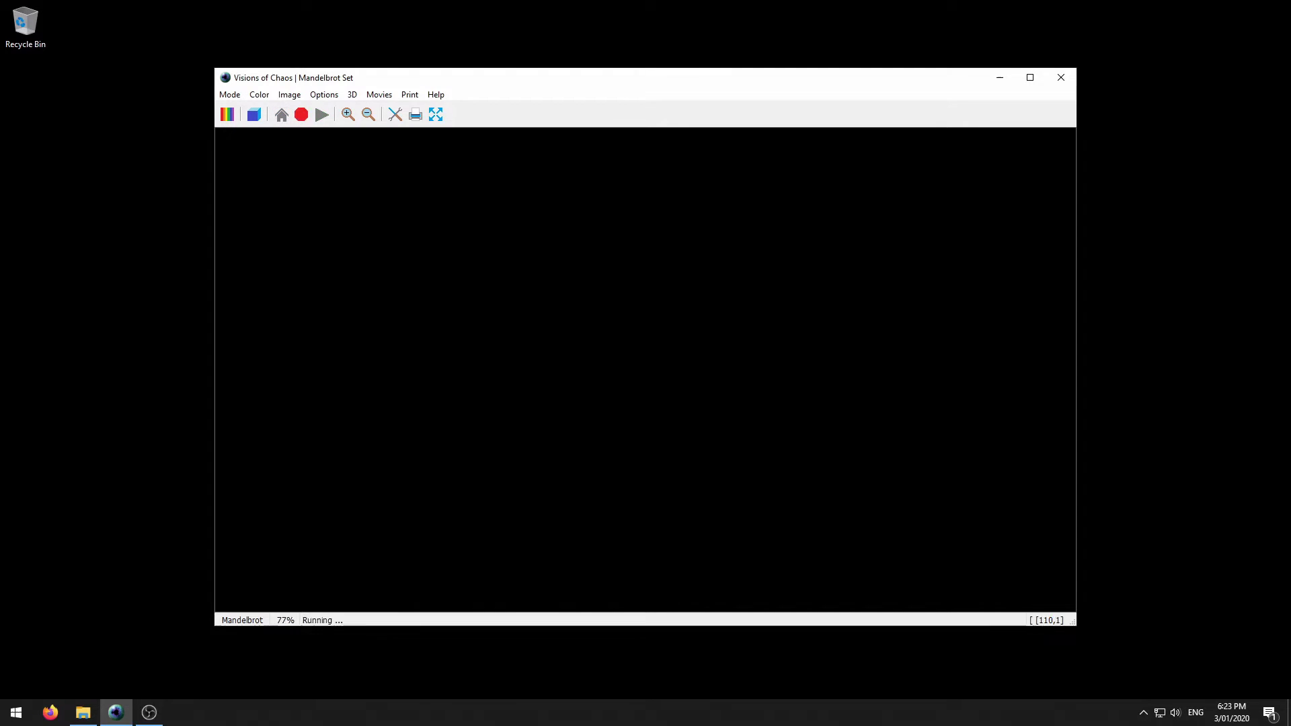
left_click(760, 446)
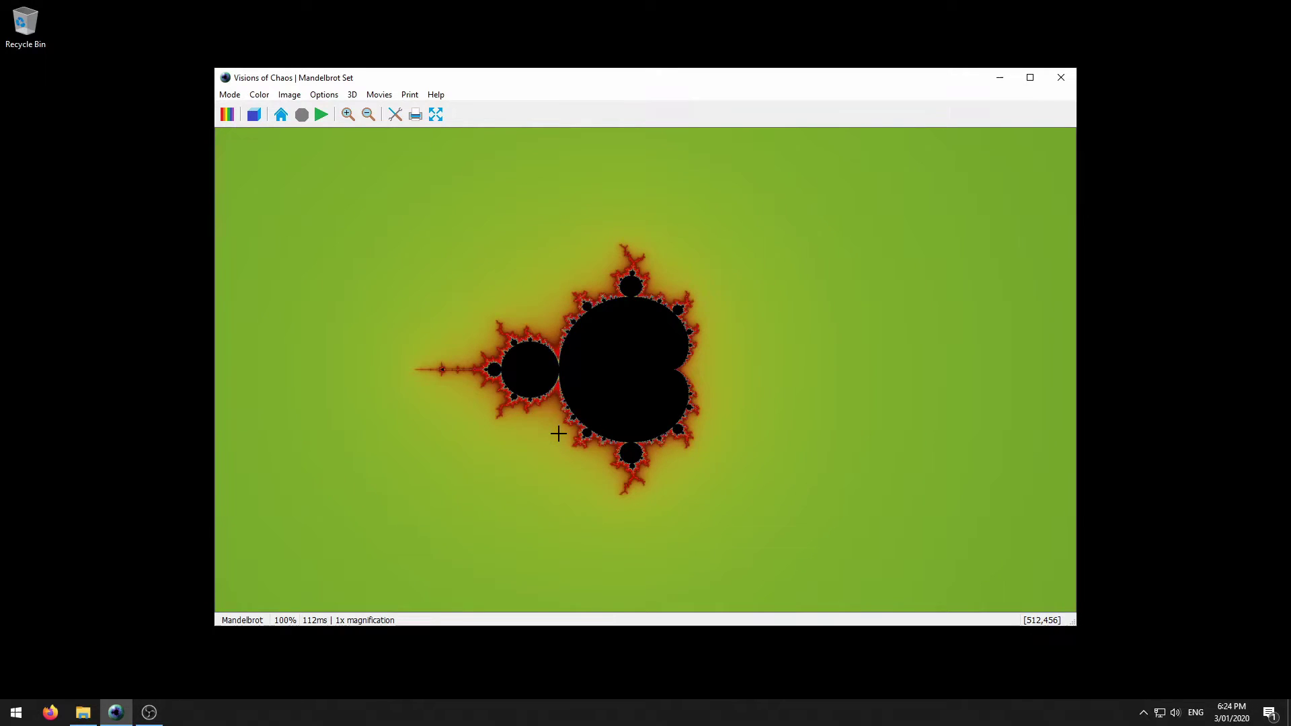
Open the Mandelbrot / Julia Set Settings with the S shortcut
key("s")
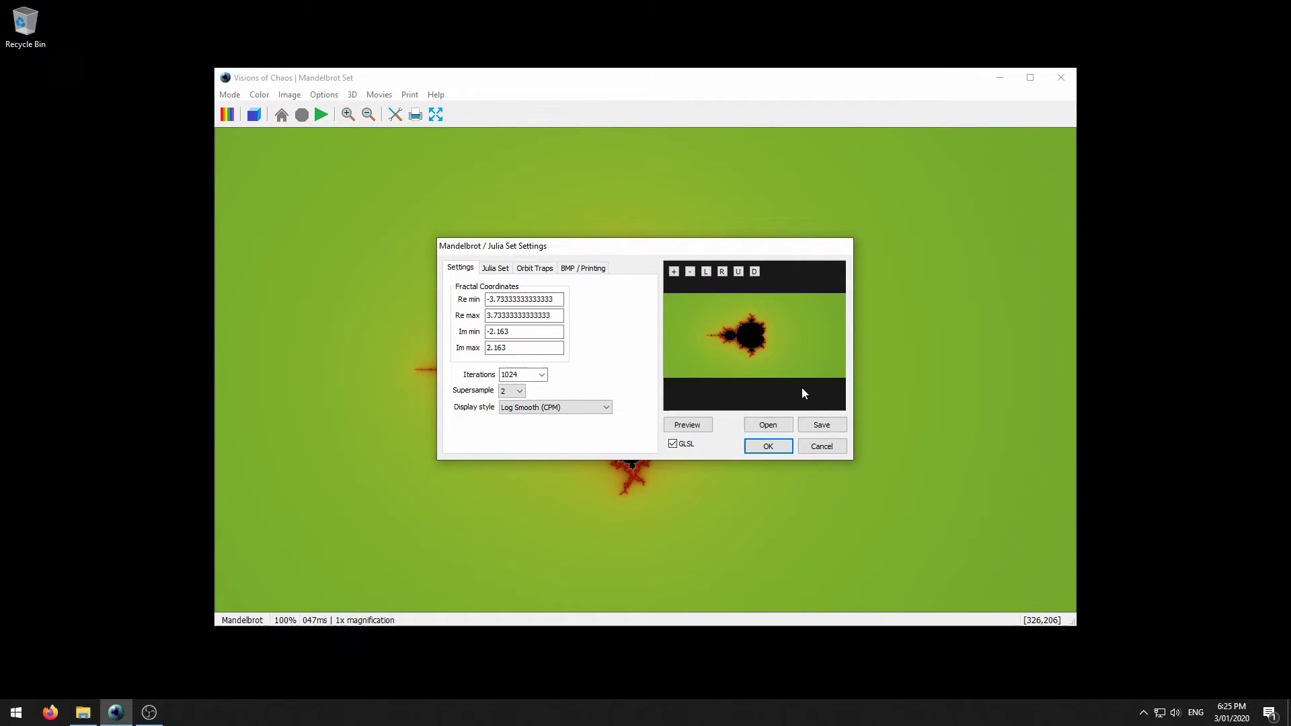
Load the sample 20.fra example and zoom twice into its orange spiral
left_click(773, 425)
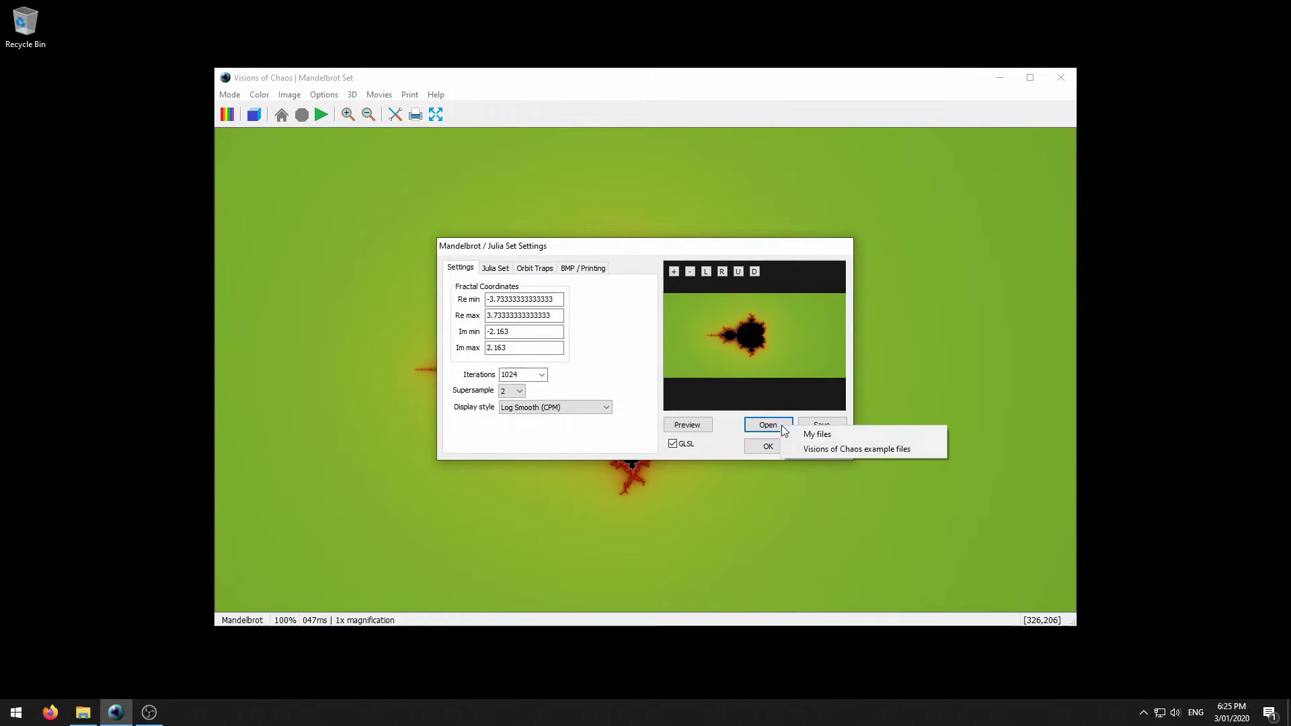
left_click(818, 449)
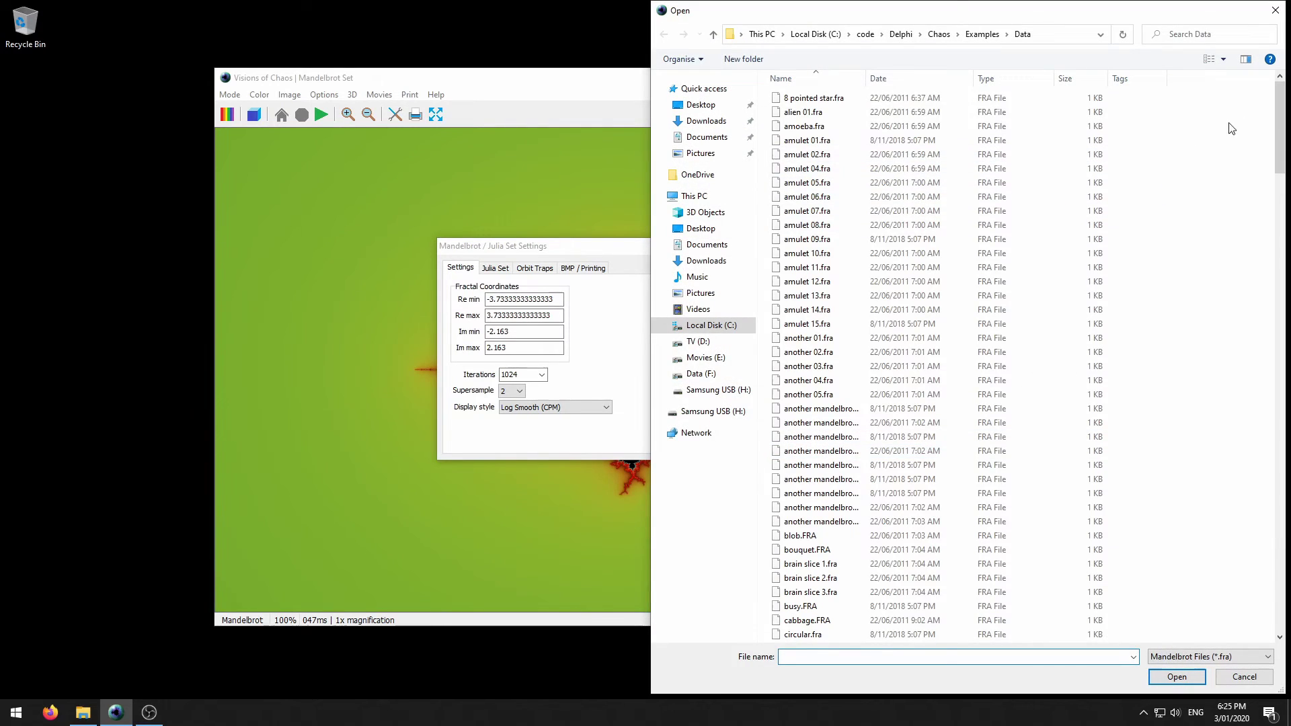
left_click_drag(1281, 123, 1273, 592)
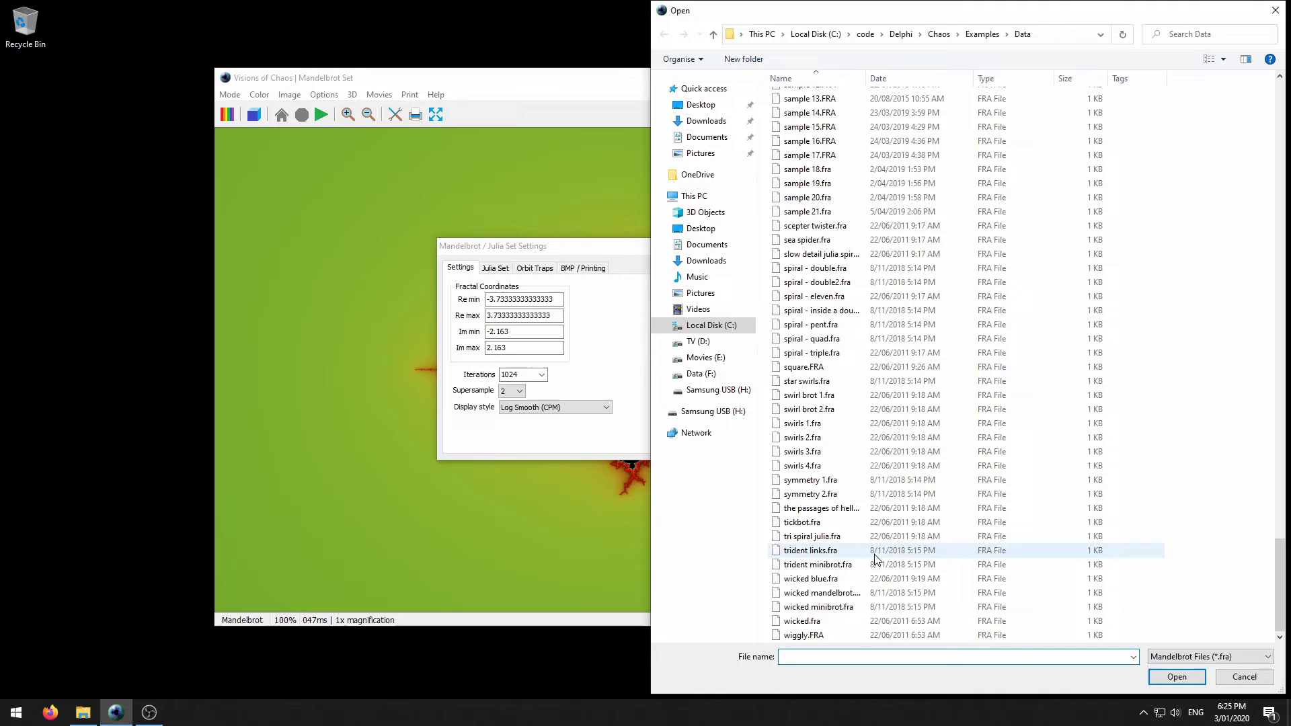
left_click(832, 198)
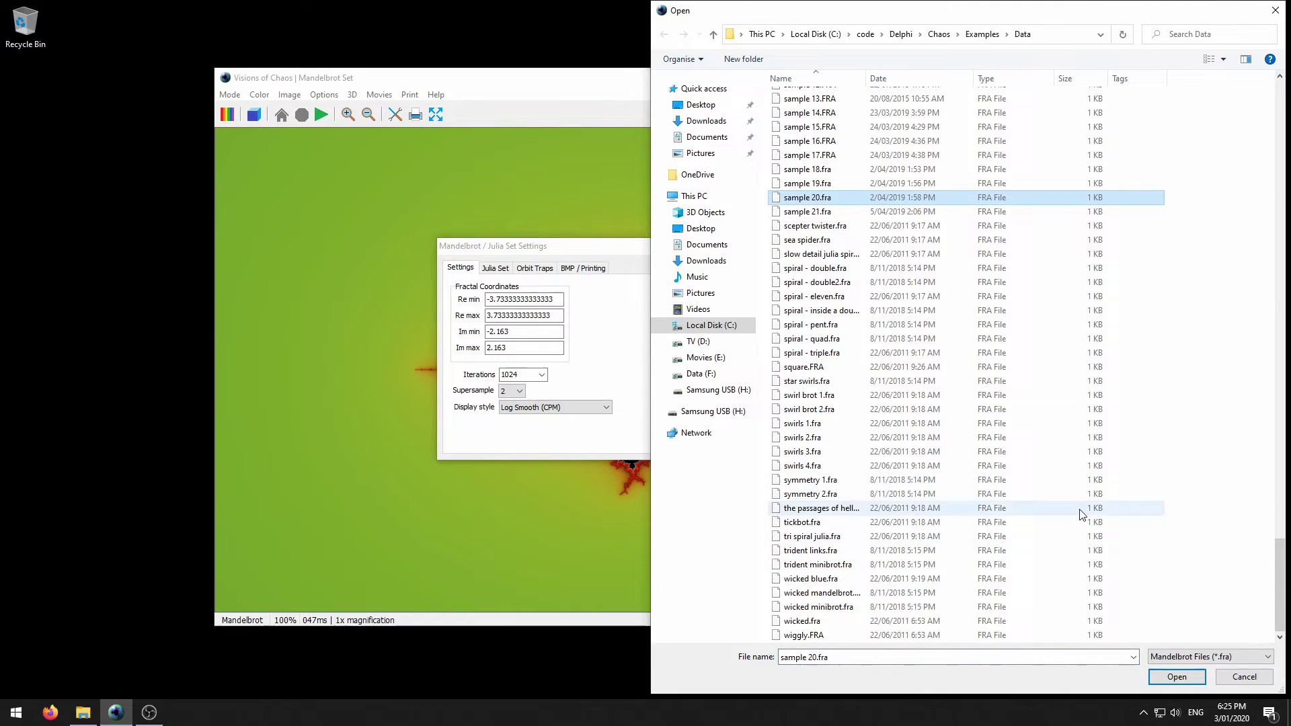
left_click(1176, 676)
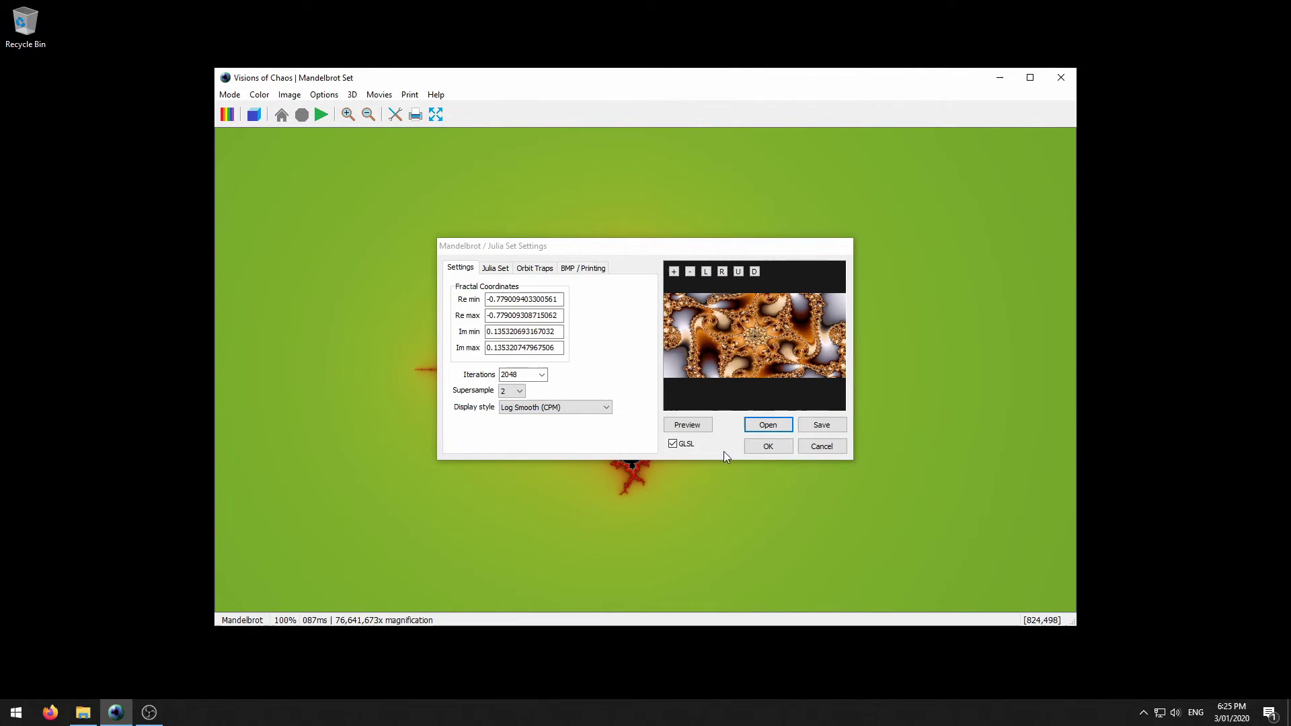
left_click(760, 445)
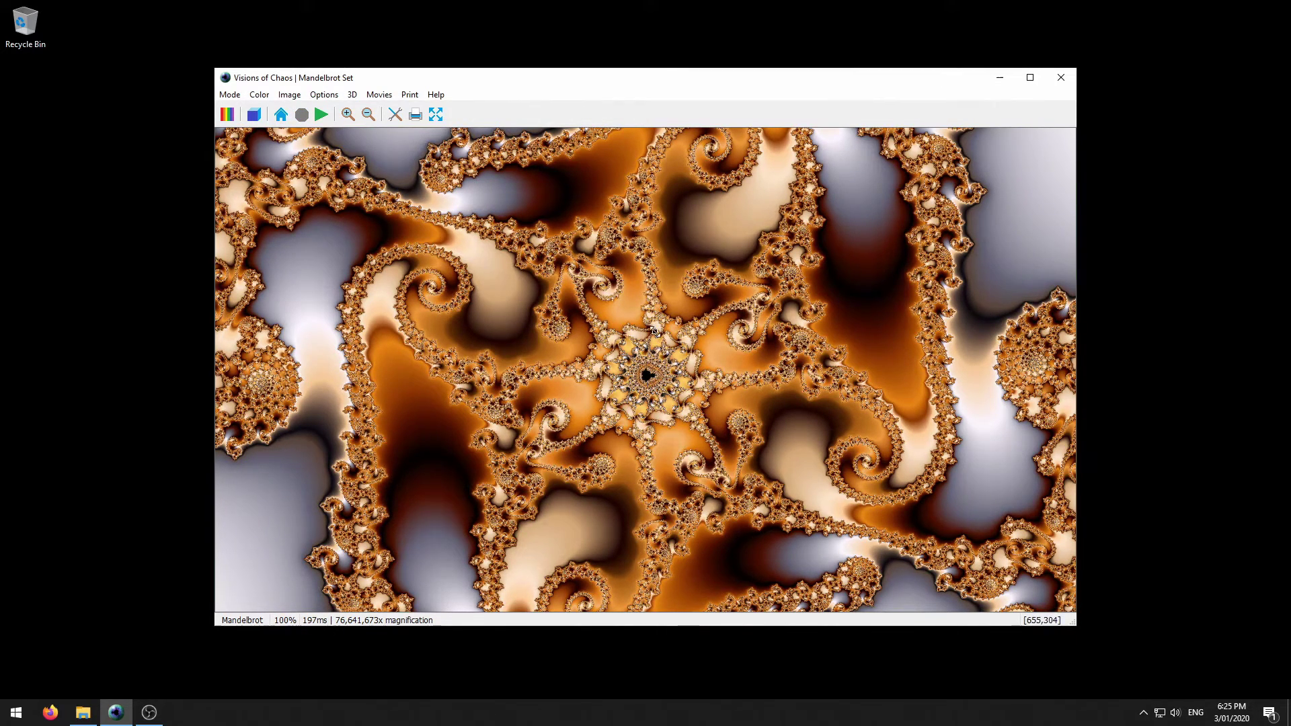
left_click(618, 316)
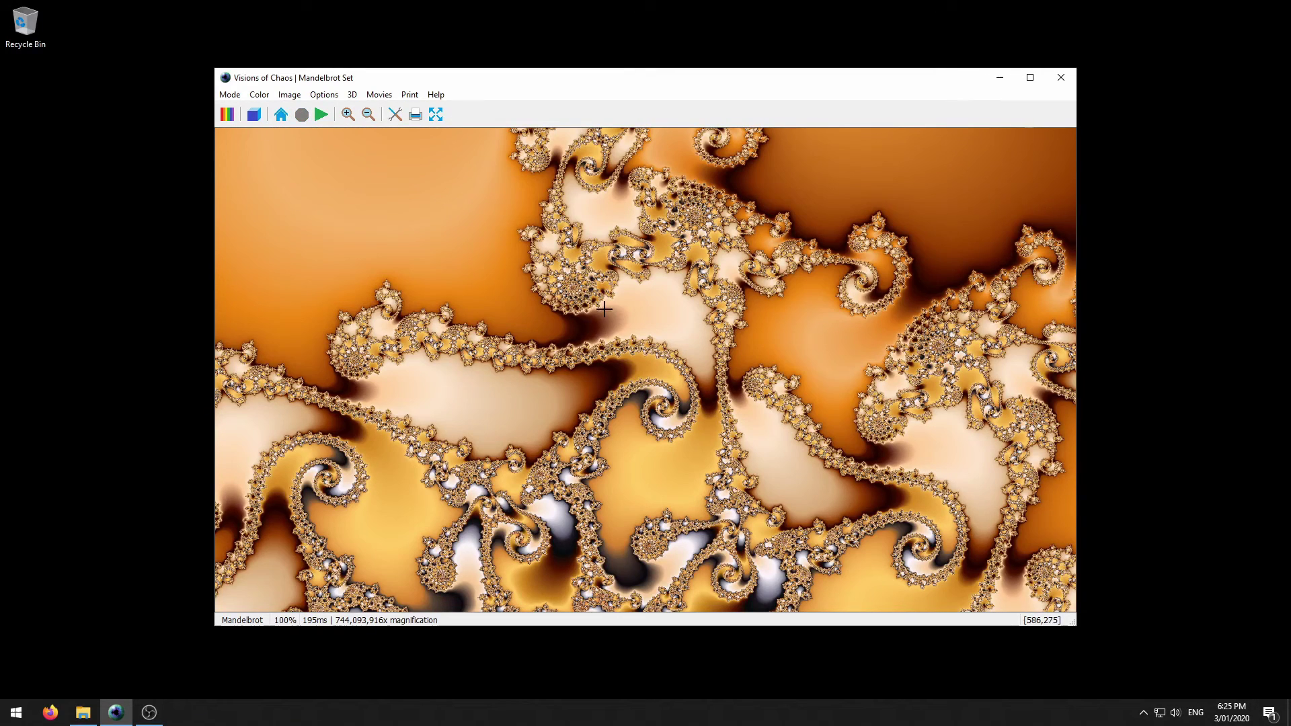
left_click(541, 276)
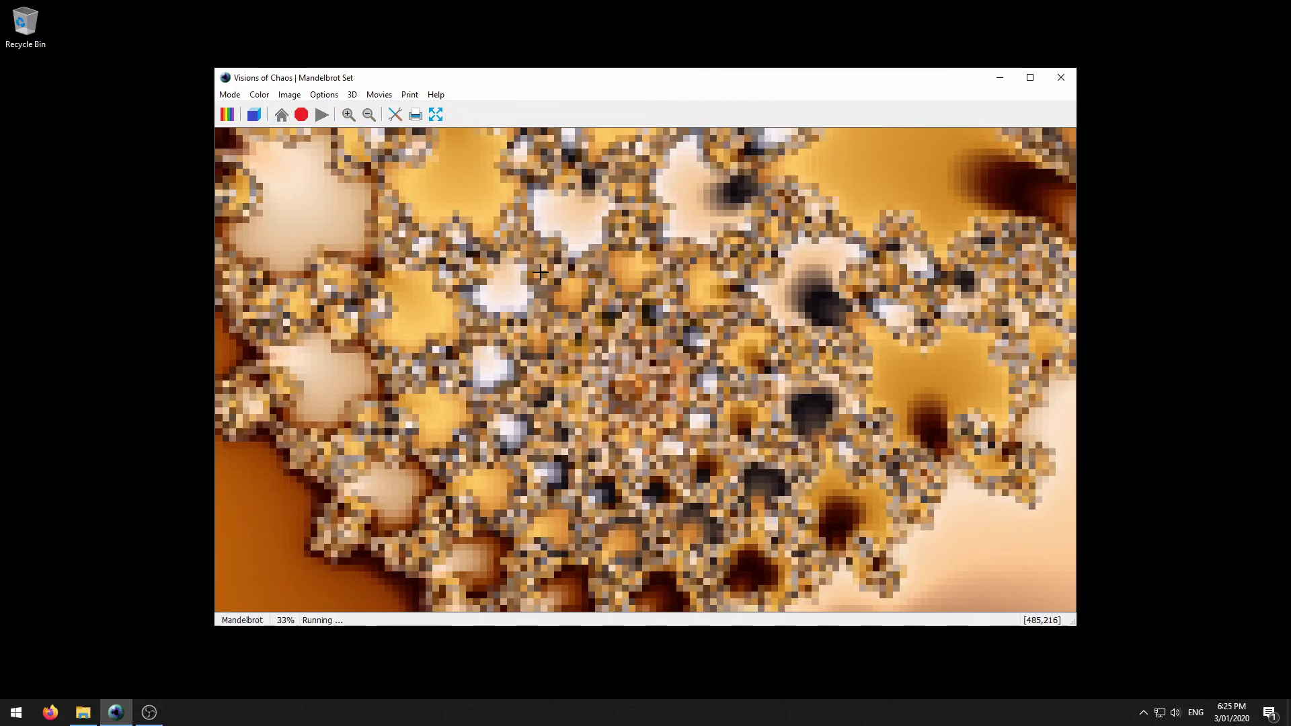
Load the amulet 10.fra example and zoom about 10x into its upper-left lobe
left_click(322, 115)
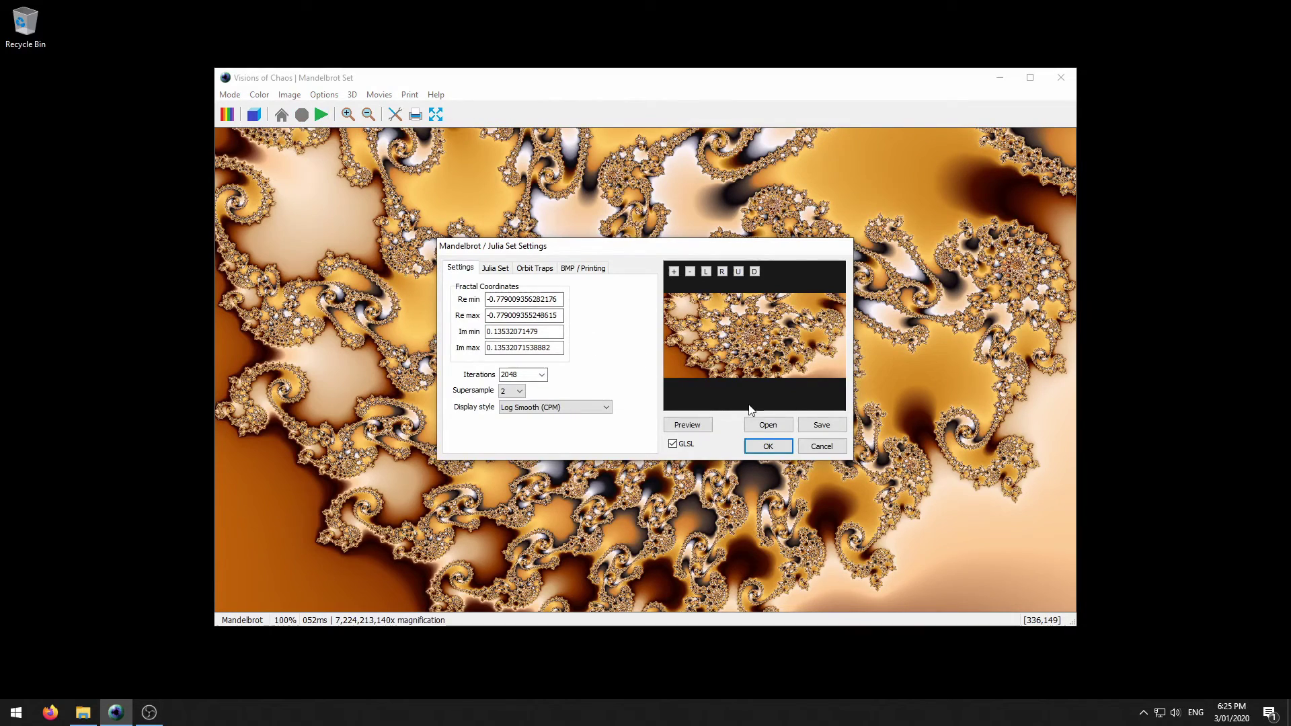
left_click(768, 424)
left_click(837, 446)
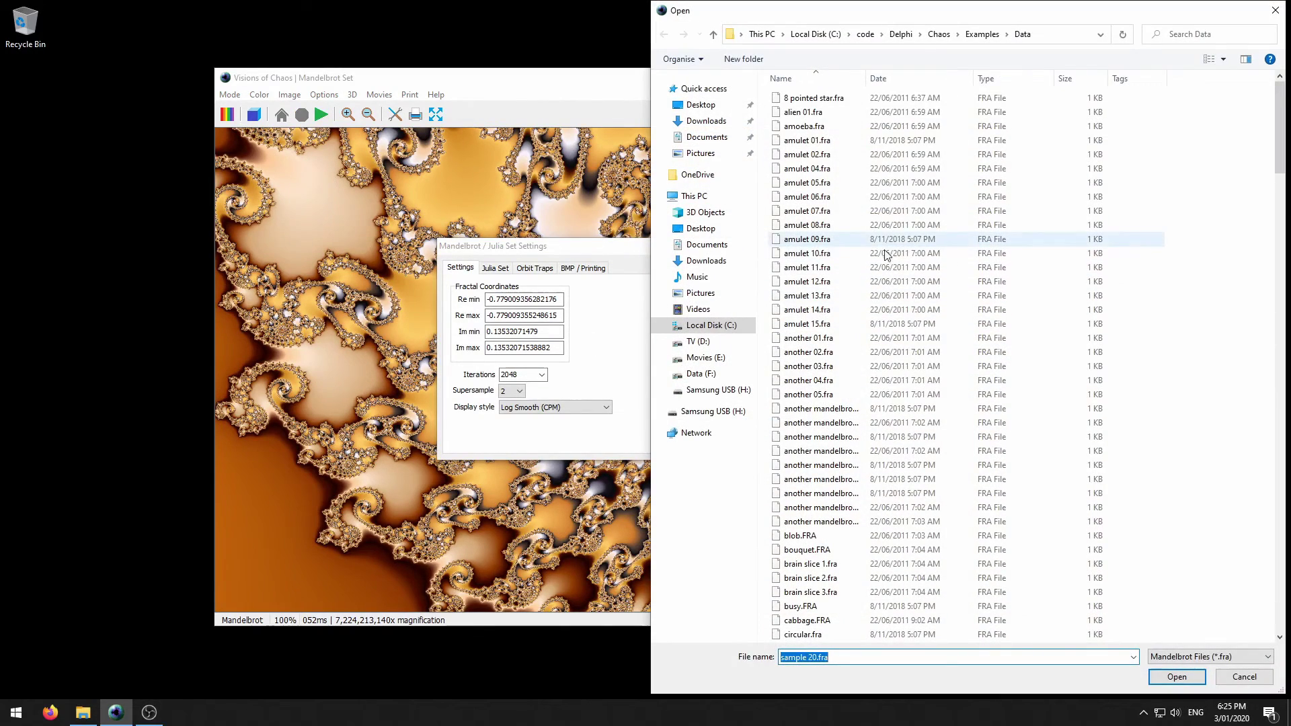
left_click(877, 254)
left_click(1176, 677)
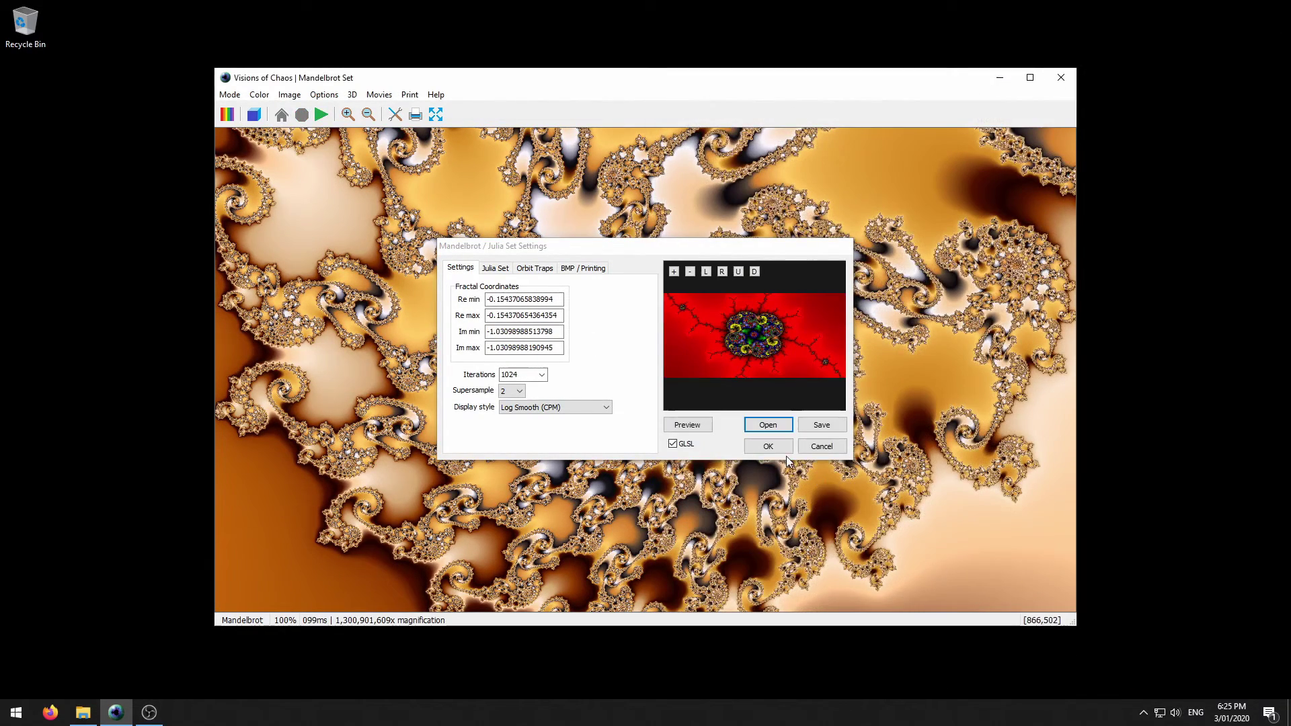
left_click(769, 433)
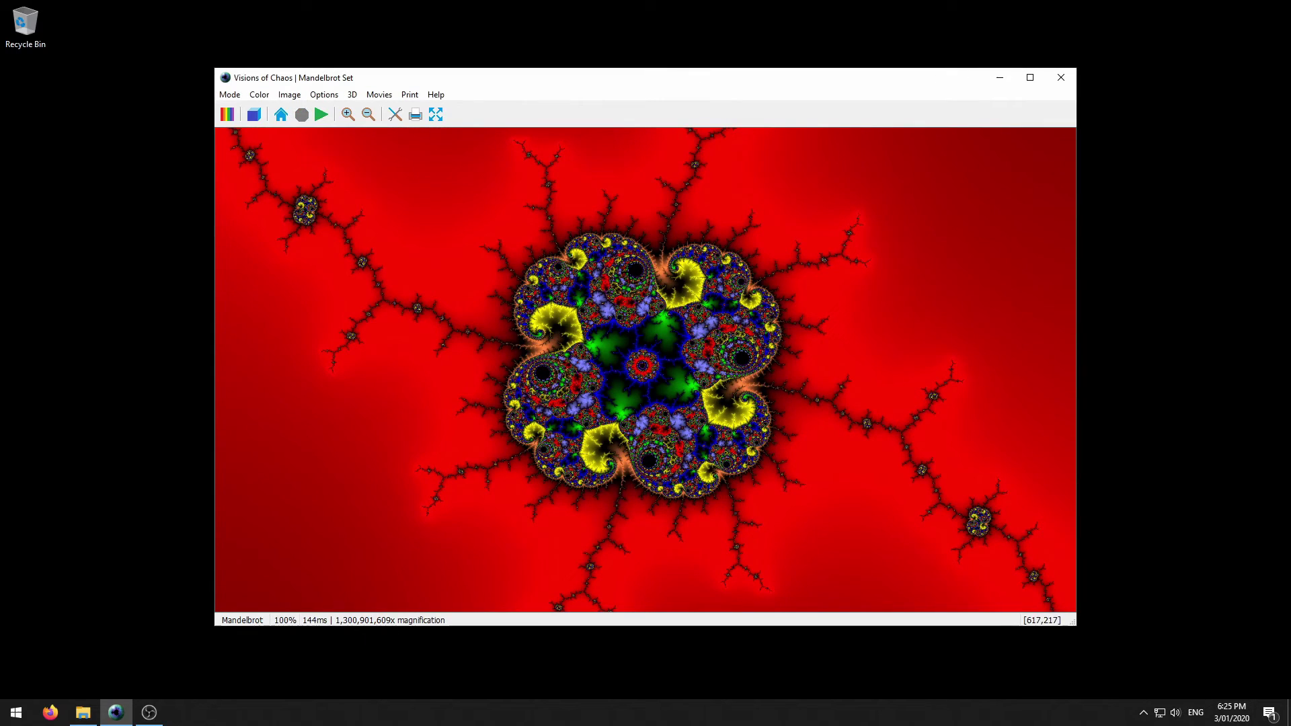
left_click(608, 260)
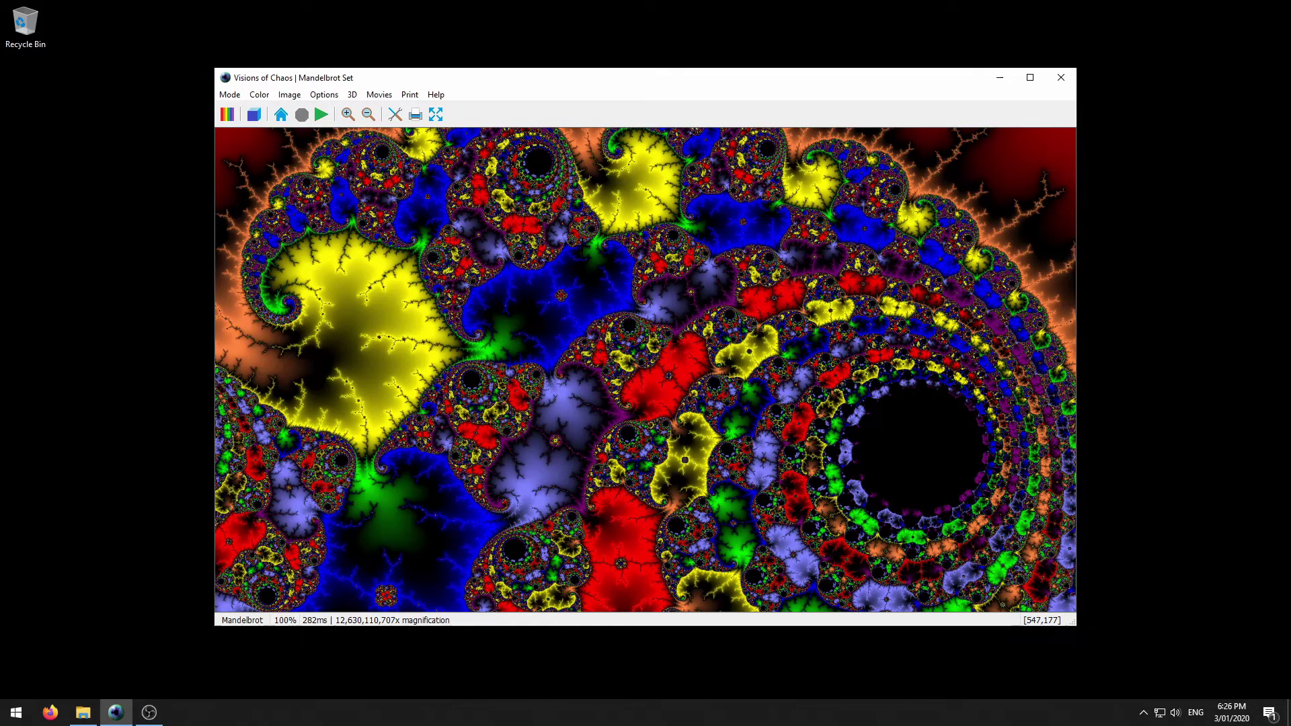
Reset to default settings and render the full red Mandelbrot set at 1x
left_click(282, 120)
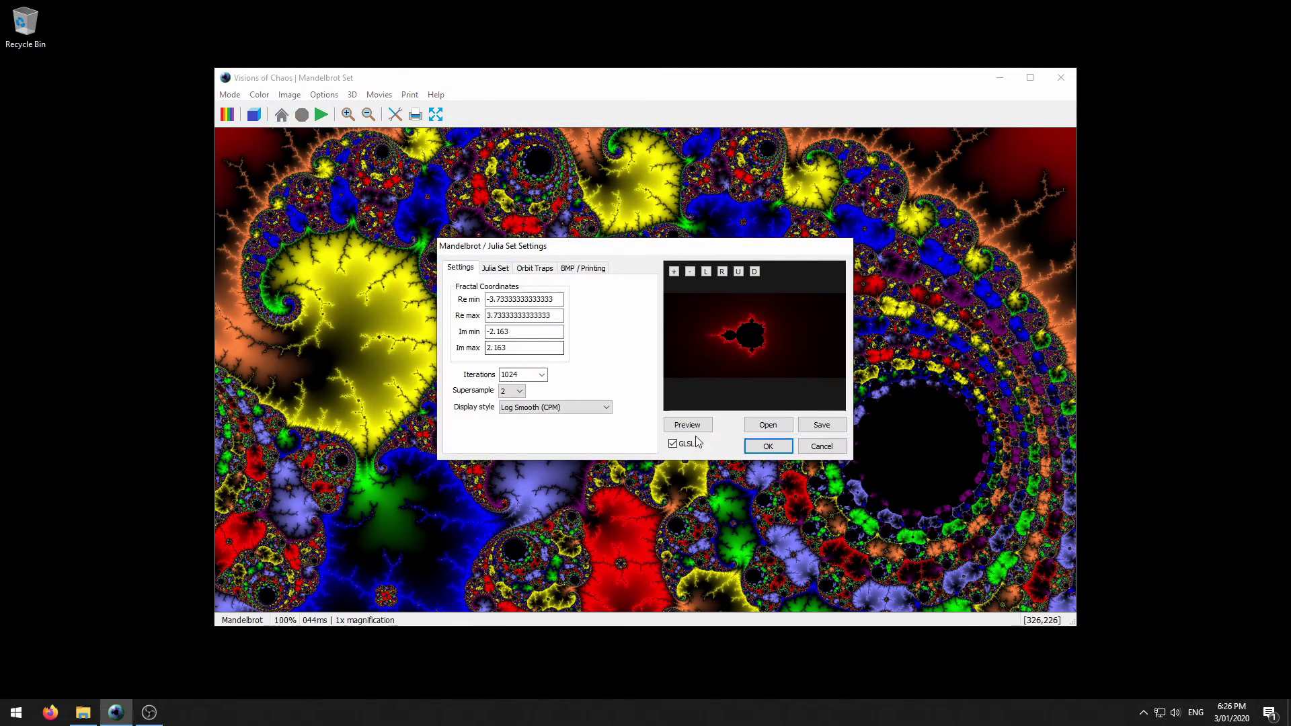
left_click(769, 447)
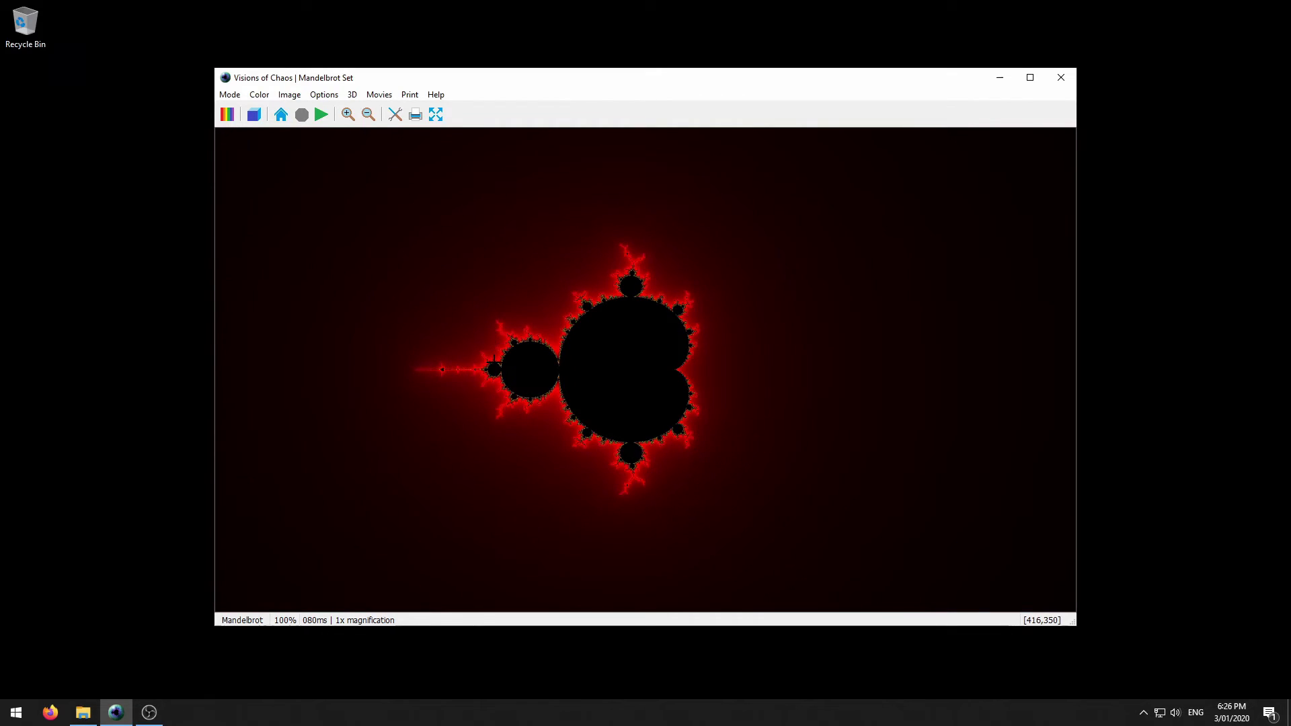
Zoom into the left bulb and then its edge filaments, reaching 94x
left_click(494, 363)
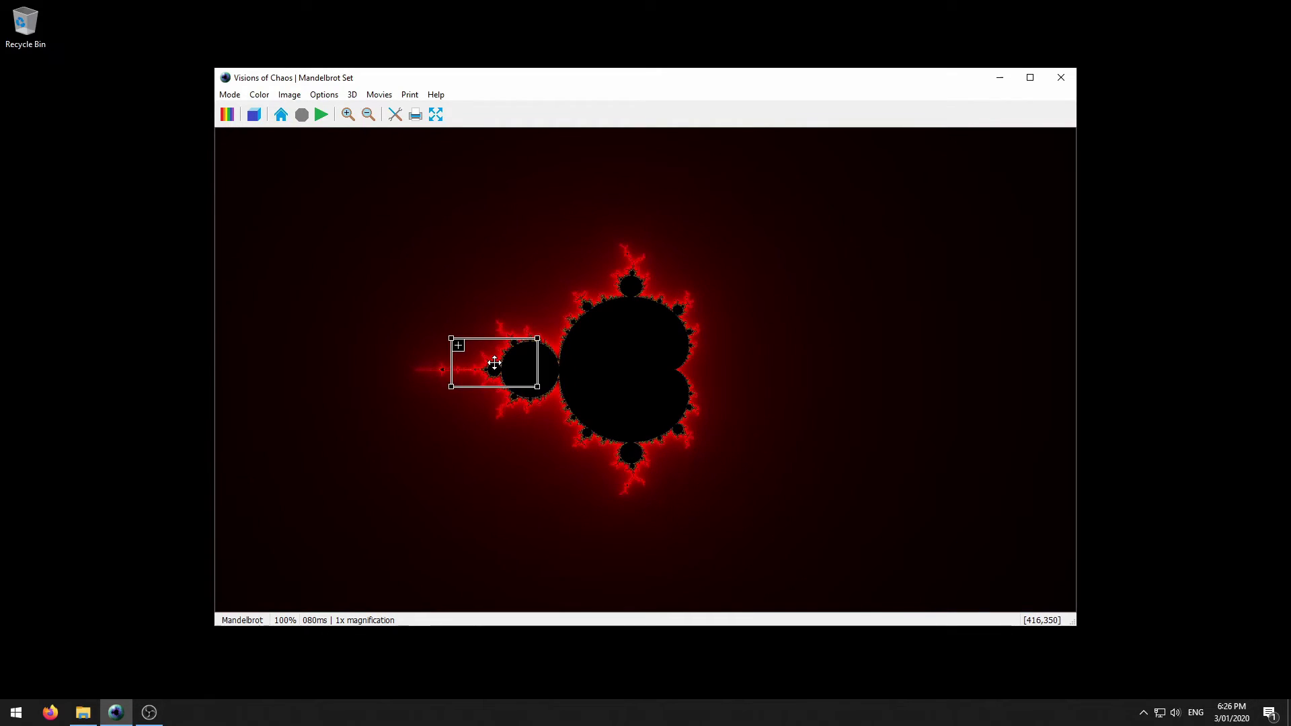
left_click(457, 349)
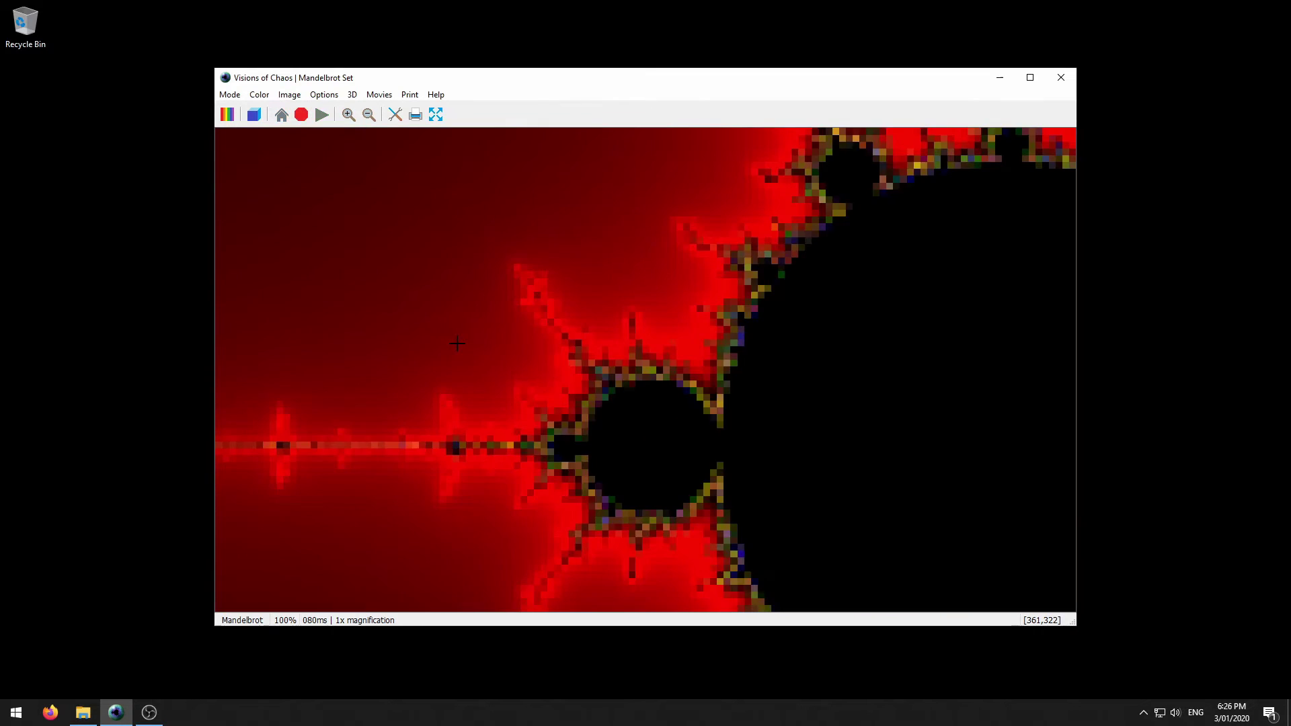
left_click(694, 363)
left_click(658, 351)
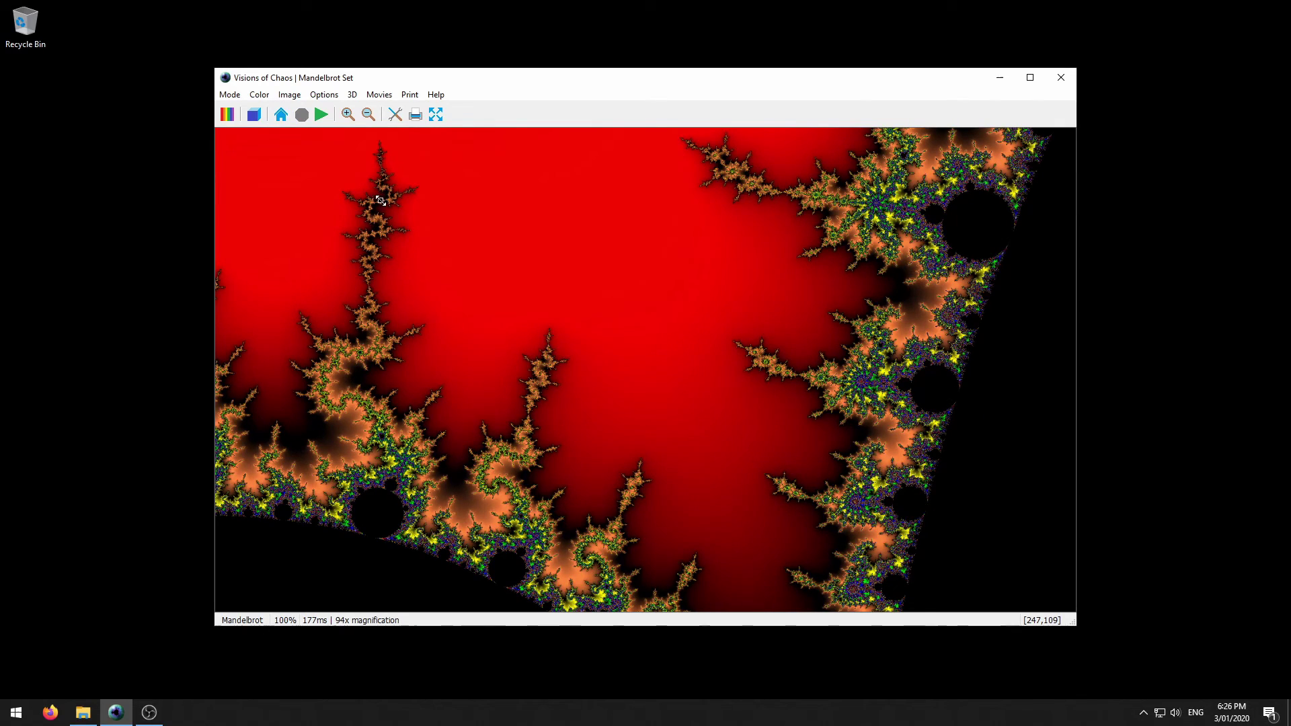
Zoom into the central filament to 549x, then zoom back out to 21x
left_click_drag(380, 201, 279, 144)
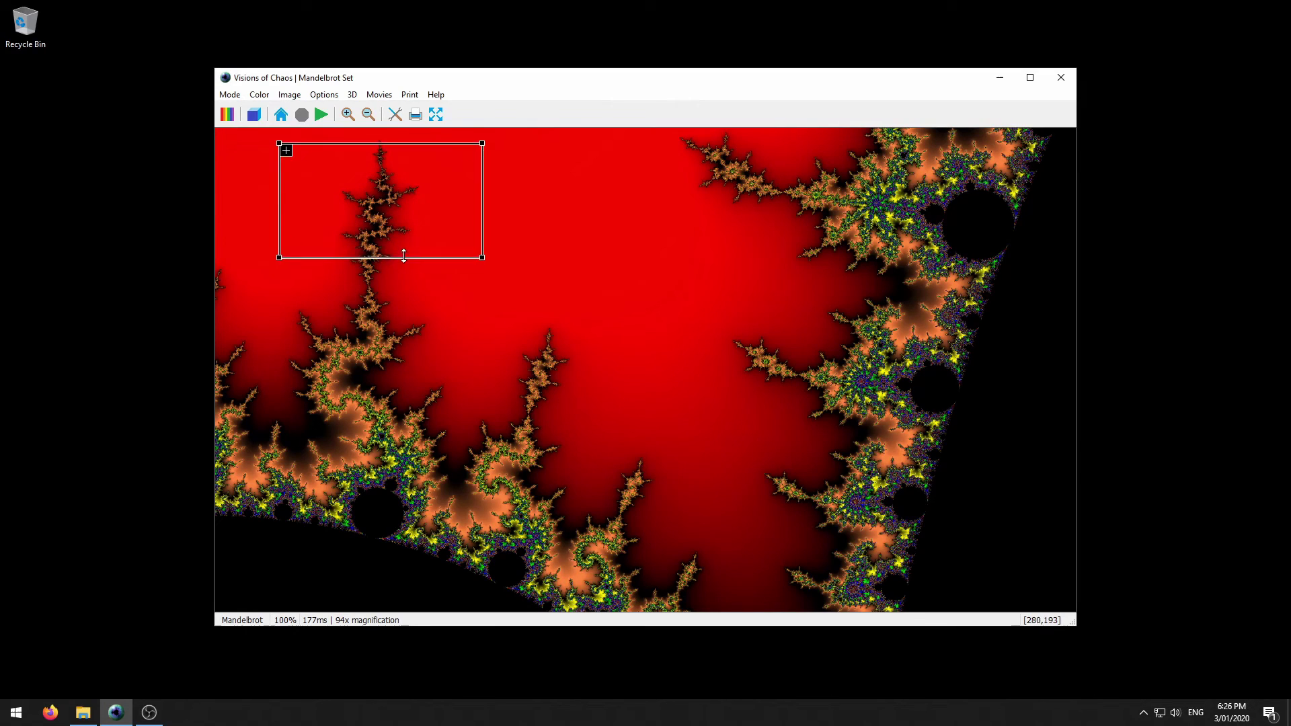
left_click_drag(404, 256, 398, 240)
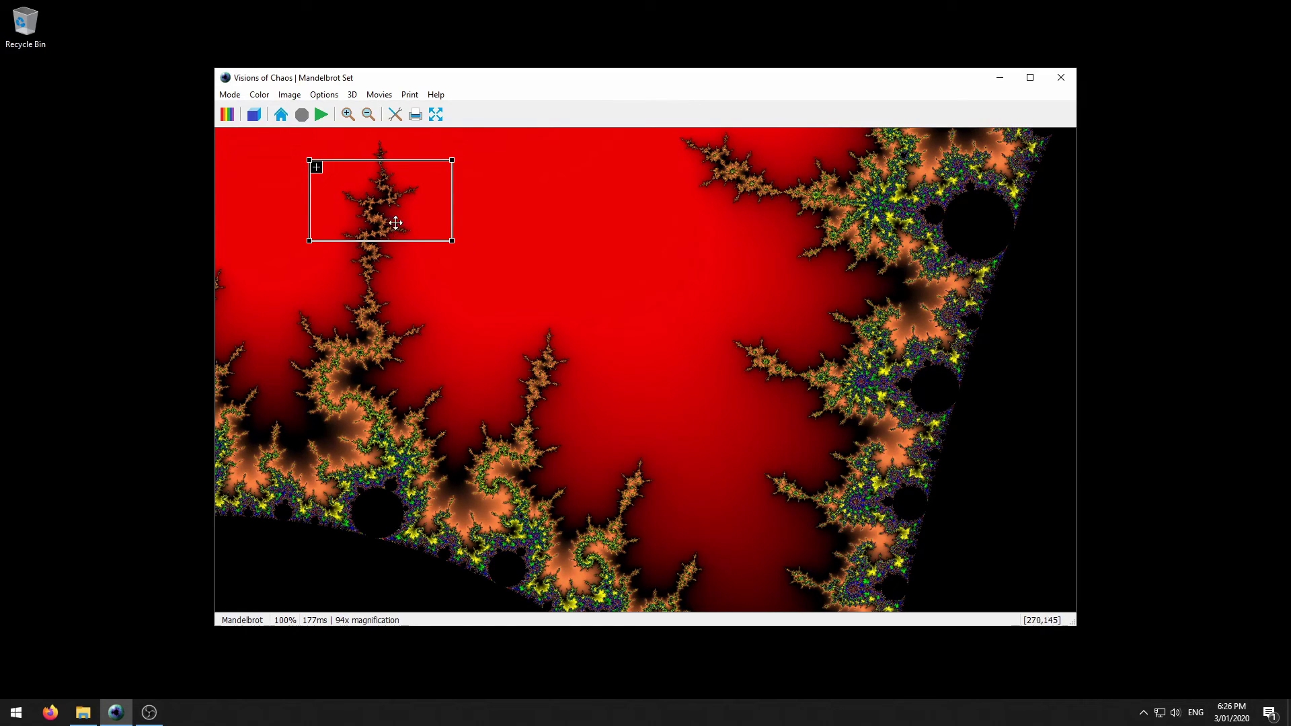
left_click_drag(385, 192, 553, 381)
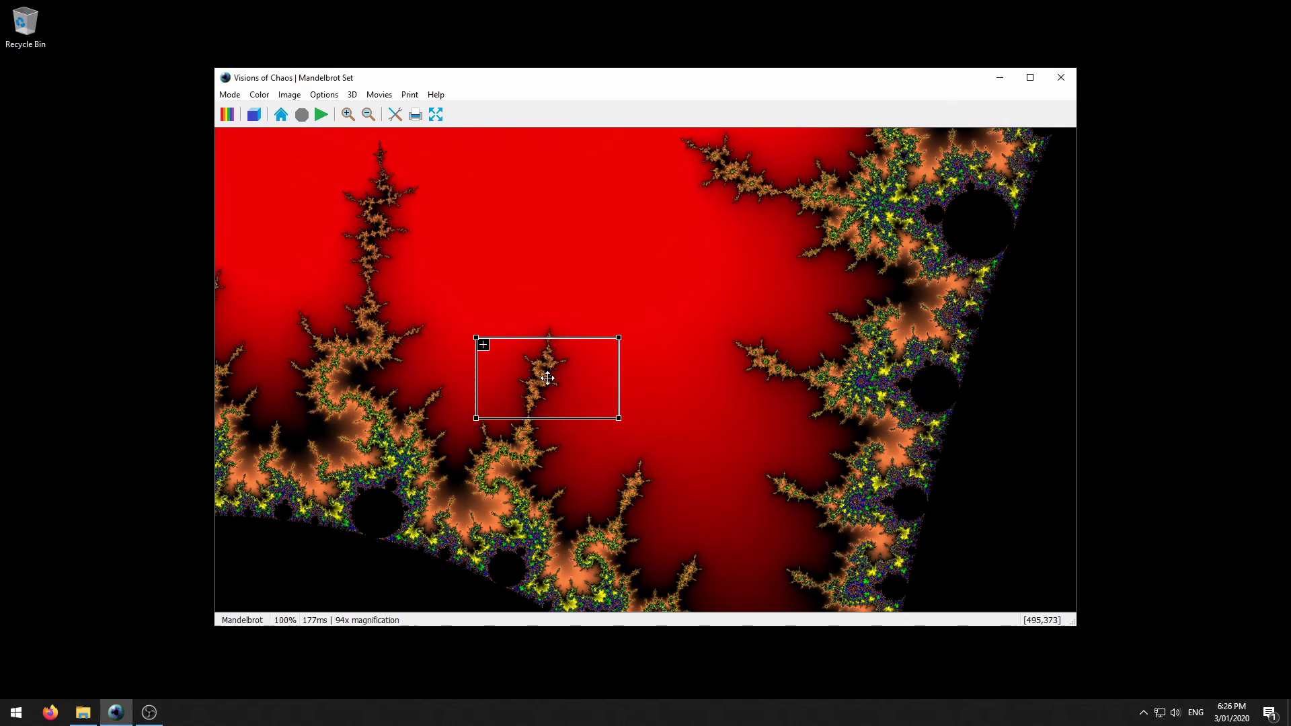
double_click(483, 346)
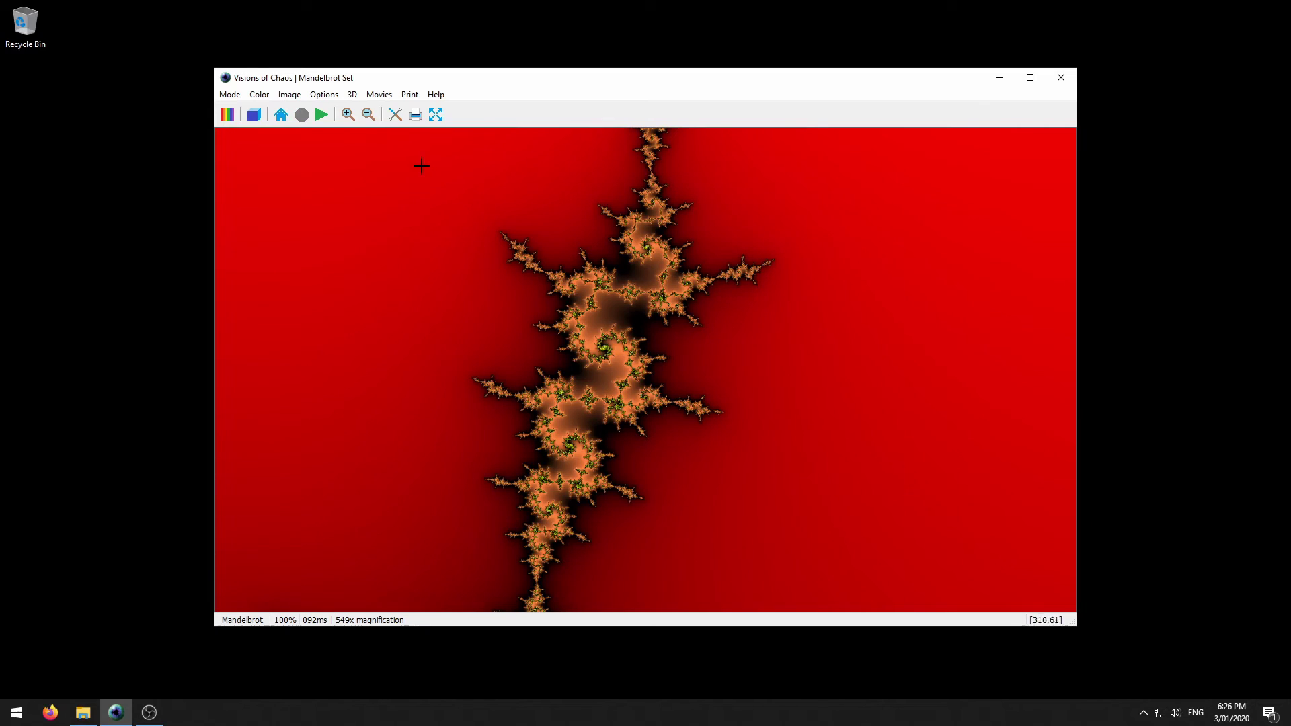
left_click(367, 115)
left_click(367, 115)
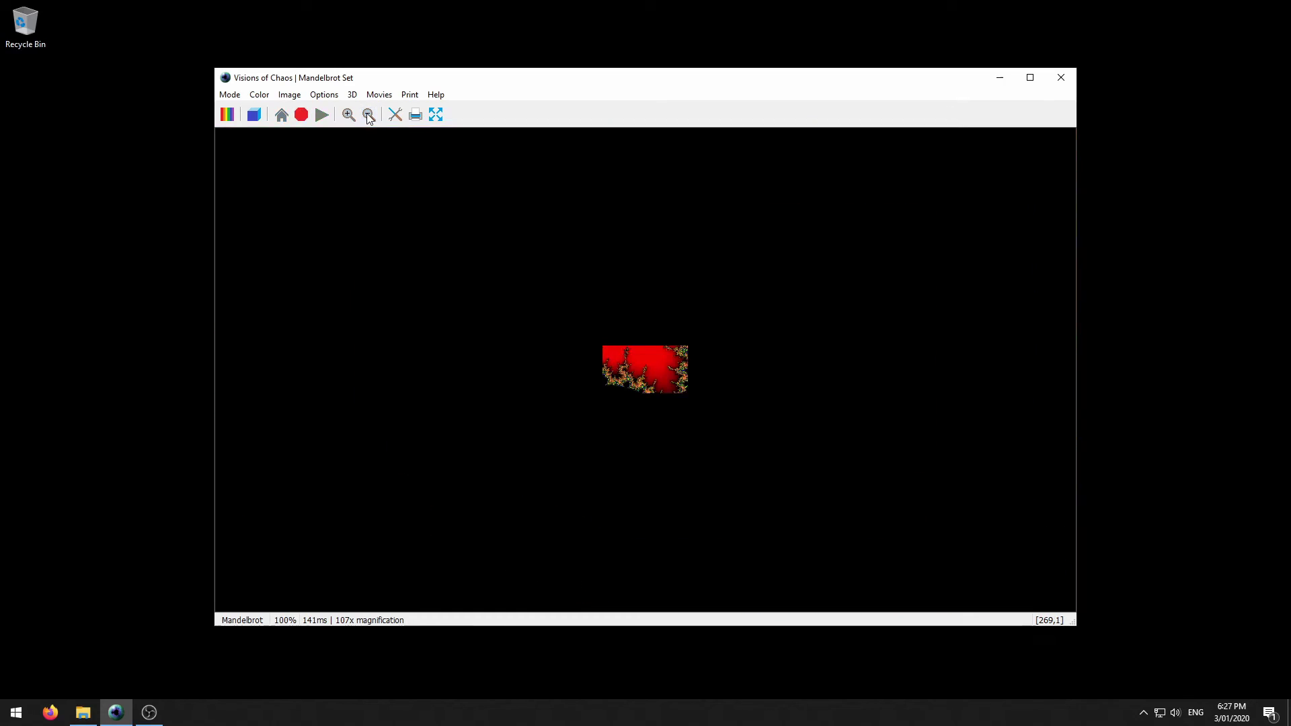
Reset to the default settings and redraw the full red Mandelbrot set at 1x magnification
left_click(281, 115)
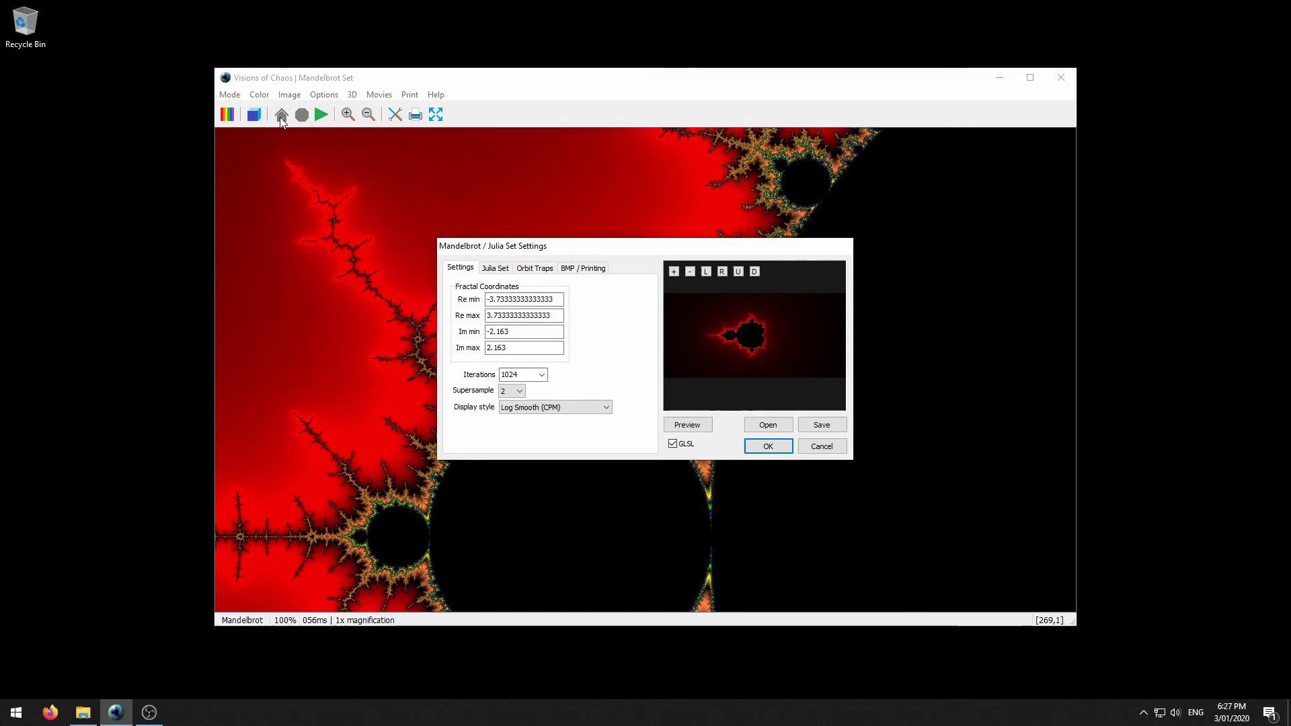
left_click(769, 448)
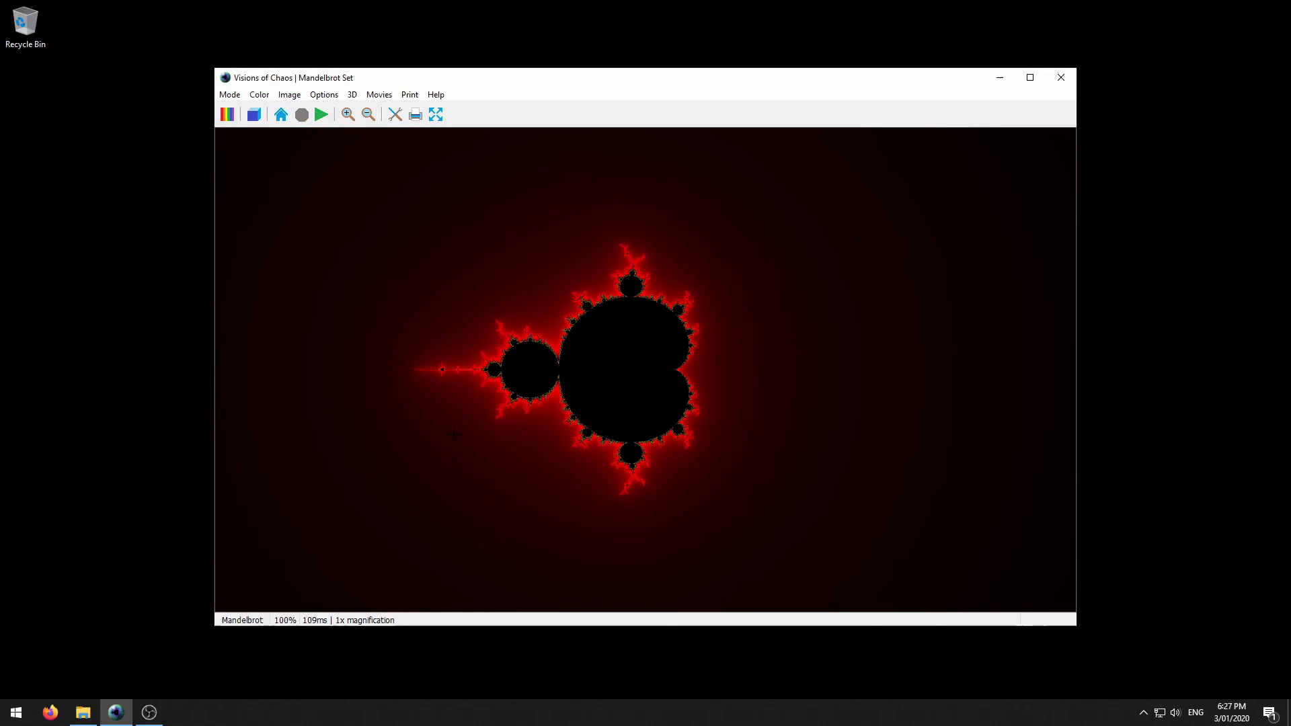